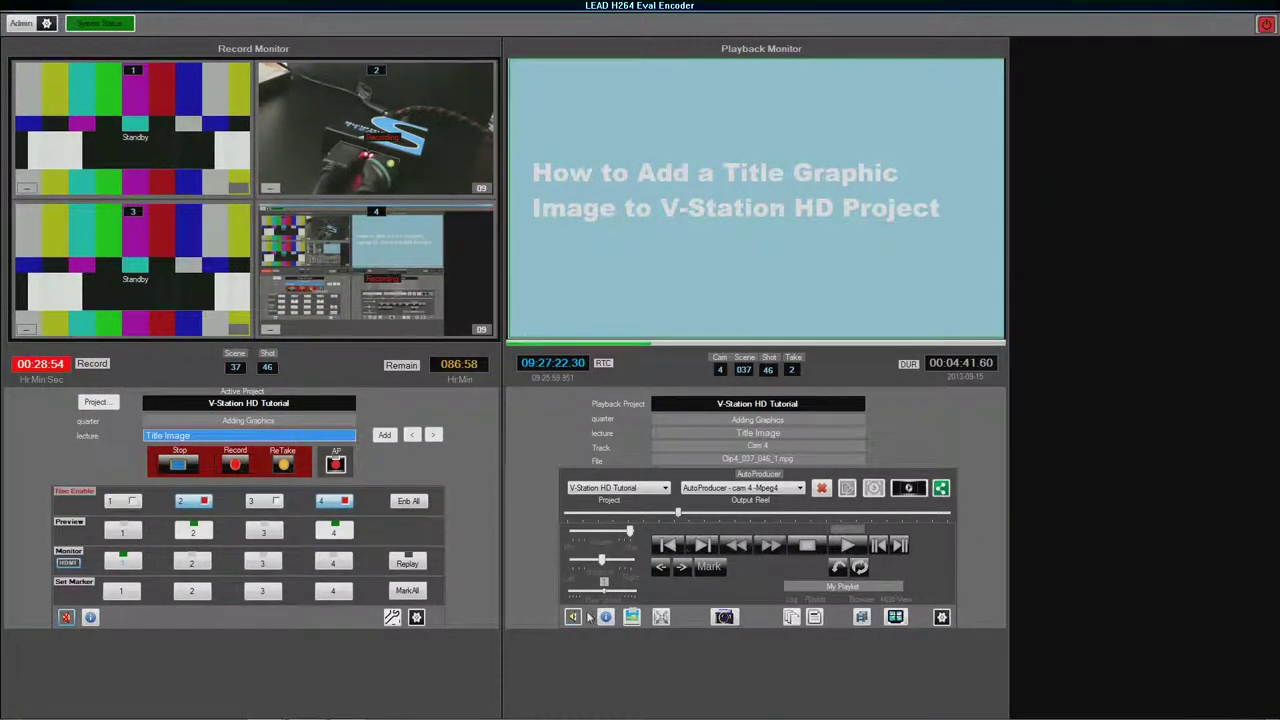
Step: Open the multi-view editor and load the project V-Station HD Title Tutorial
mouse_move(465, 714)
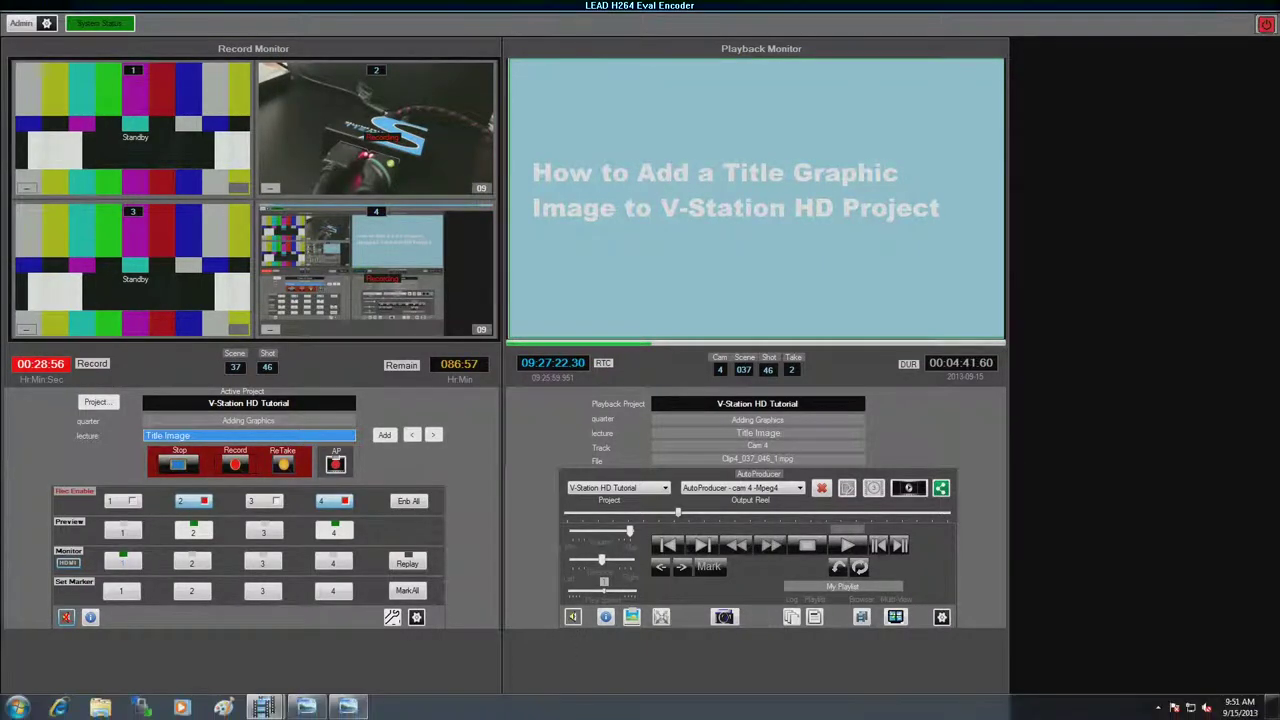
mouse_move(266, 708)
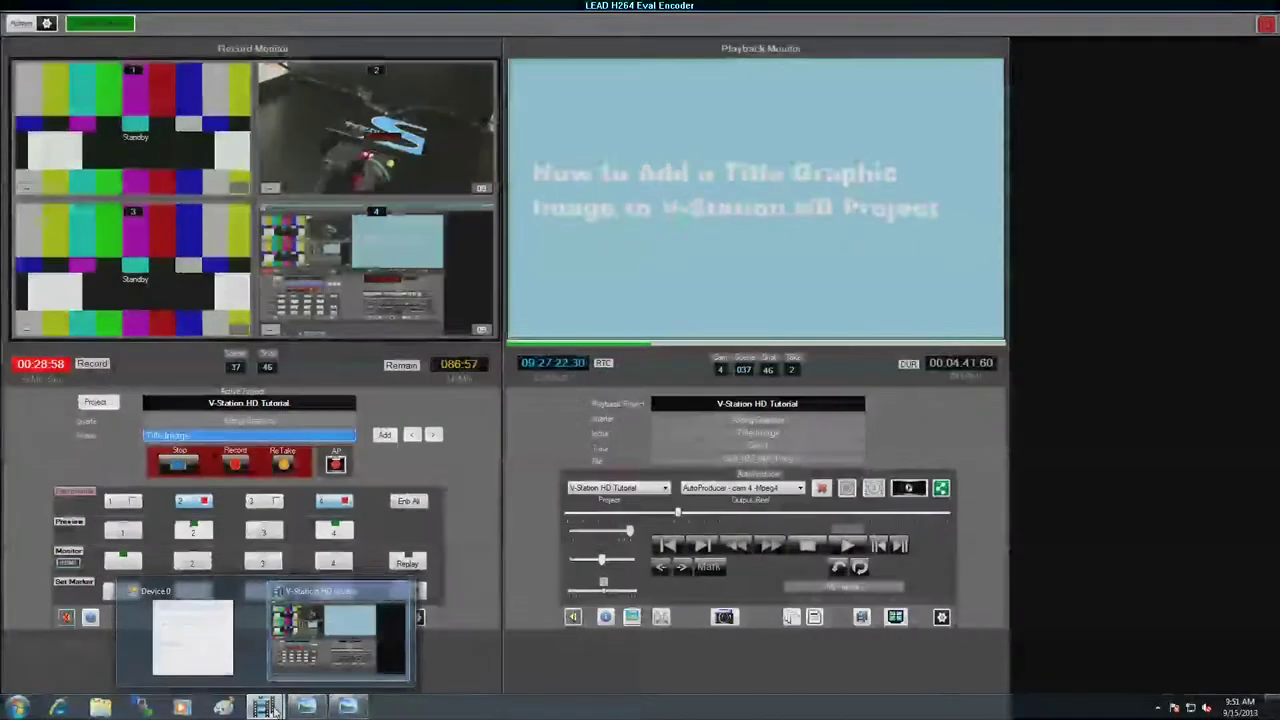
click(894, 617)
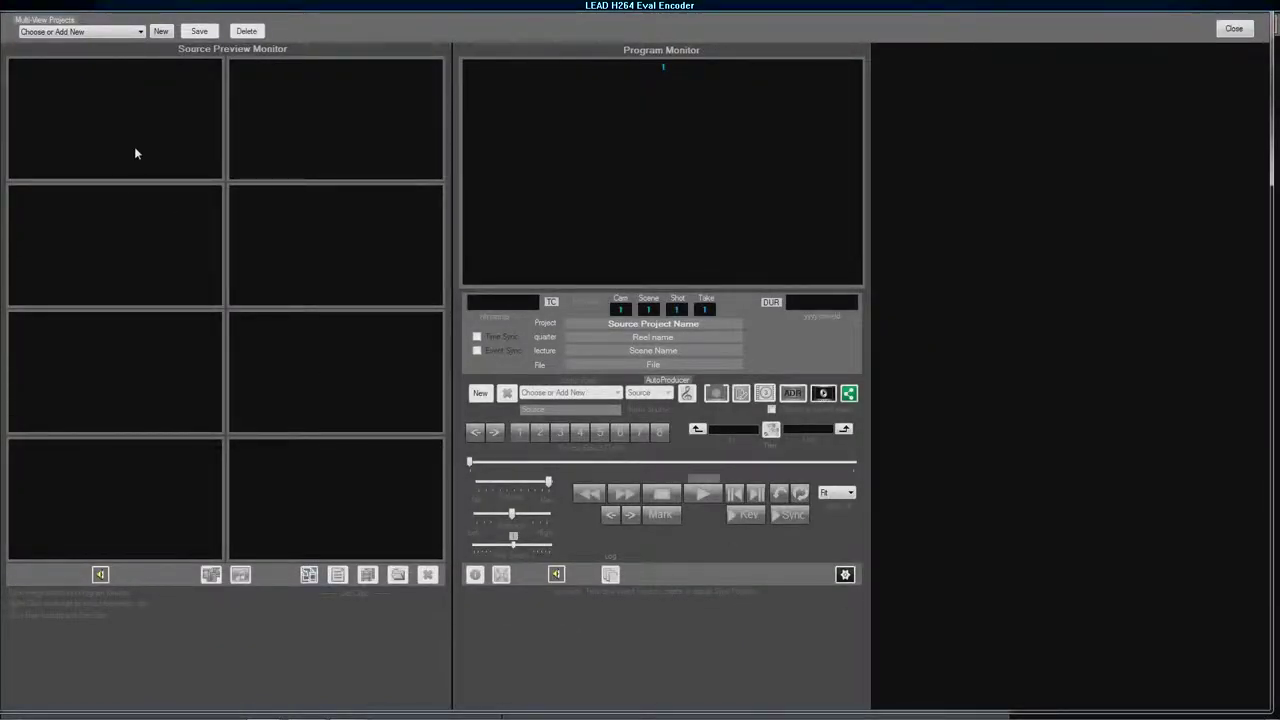
click(139, 33)
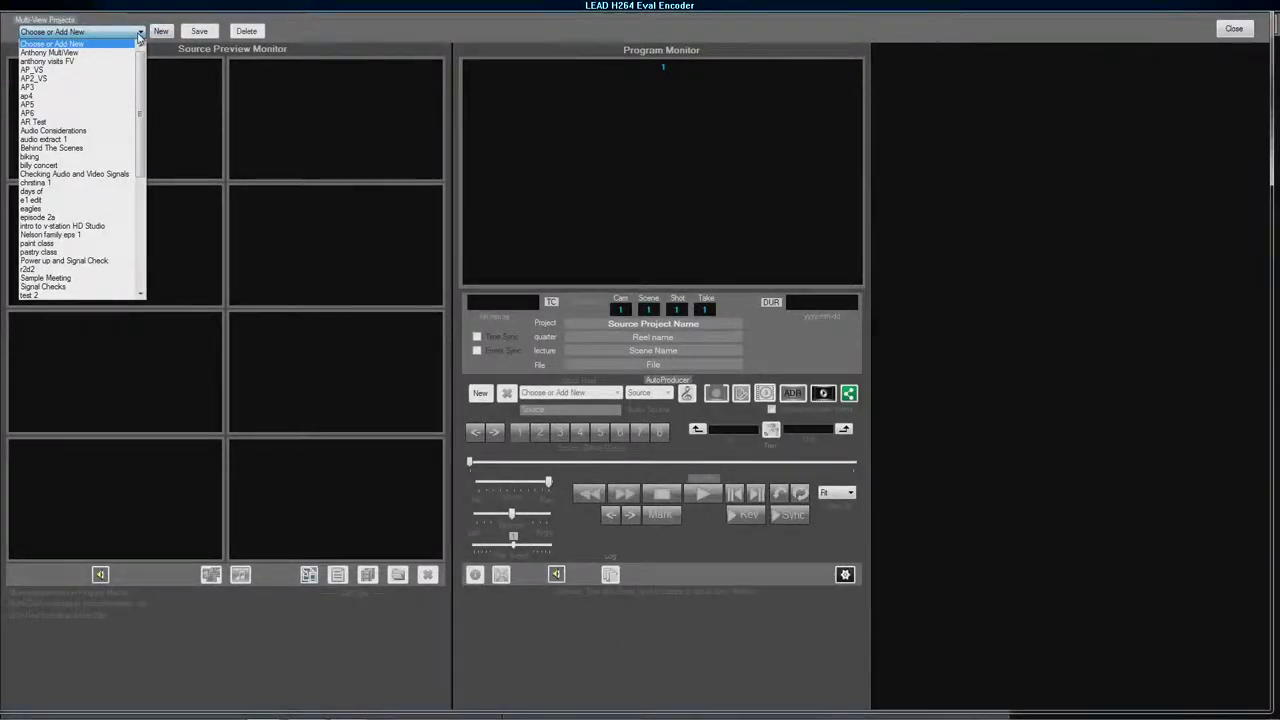
drag(141, 115, 141, 235)
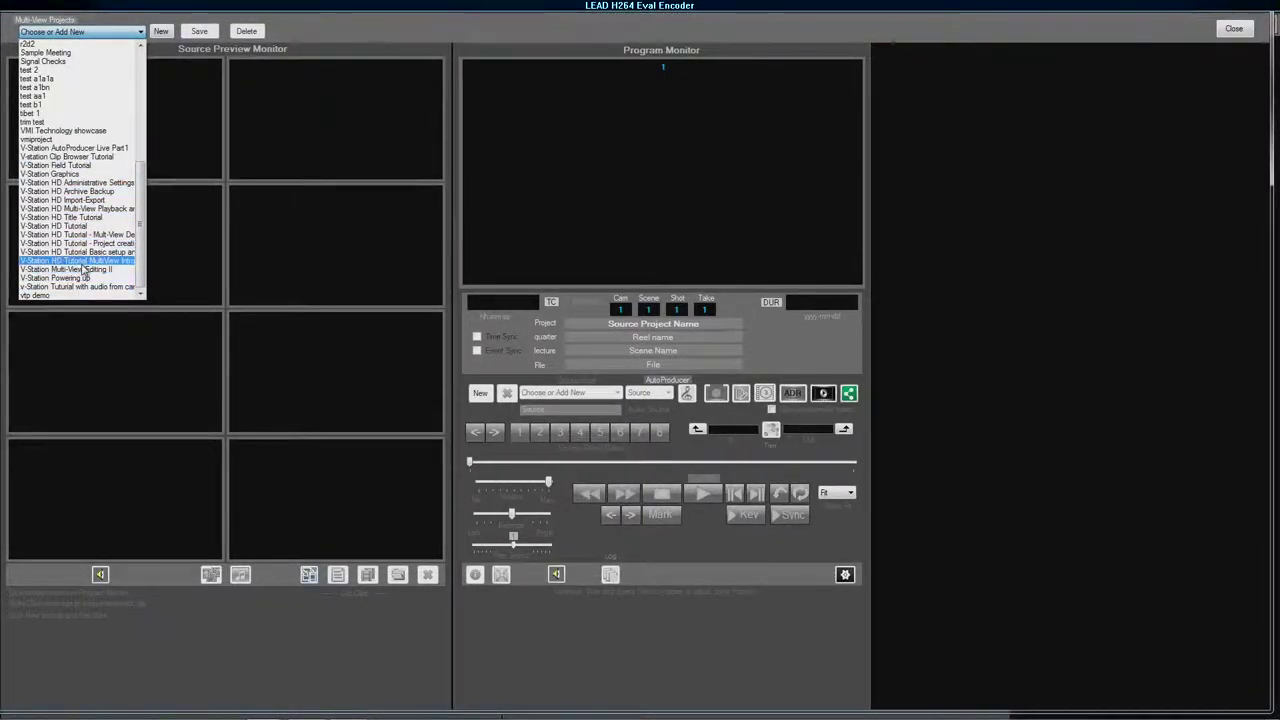
click(70, 217)
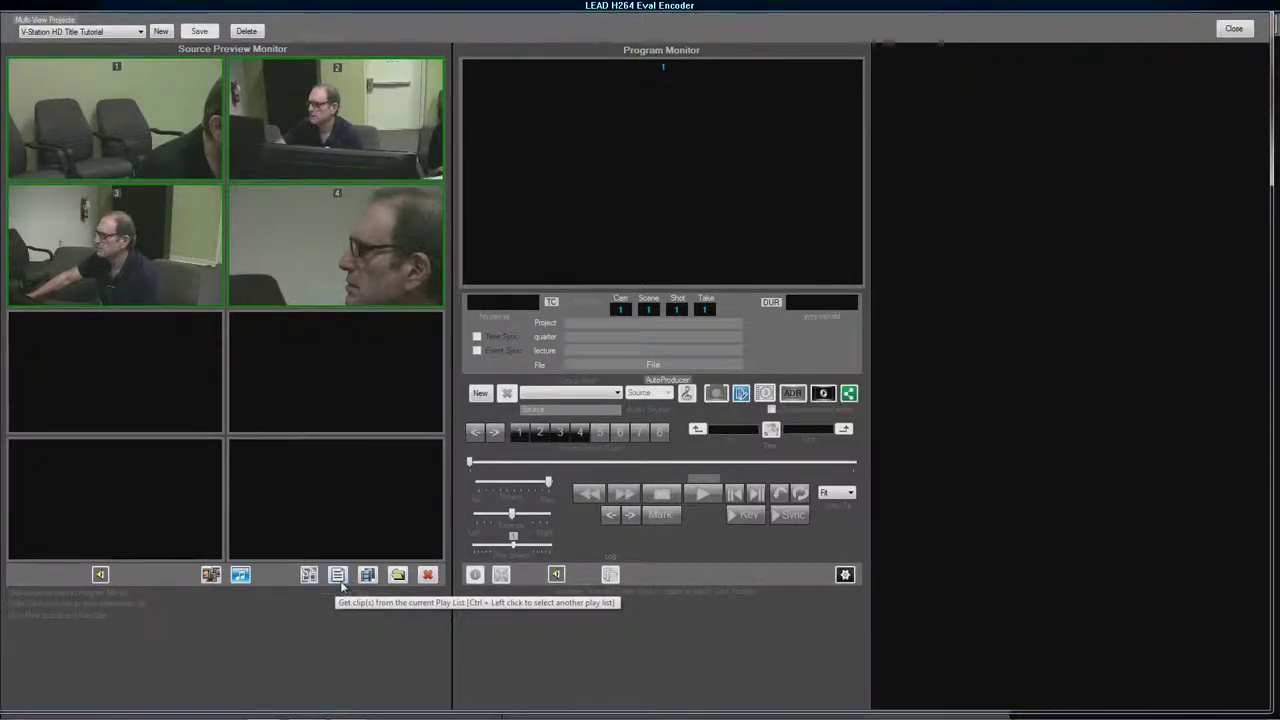
Step: Add Clip4_037_046_3.mpg from the current playlist as source 5 and play it in the Program Monitor
click(338, 580)
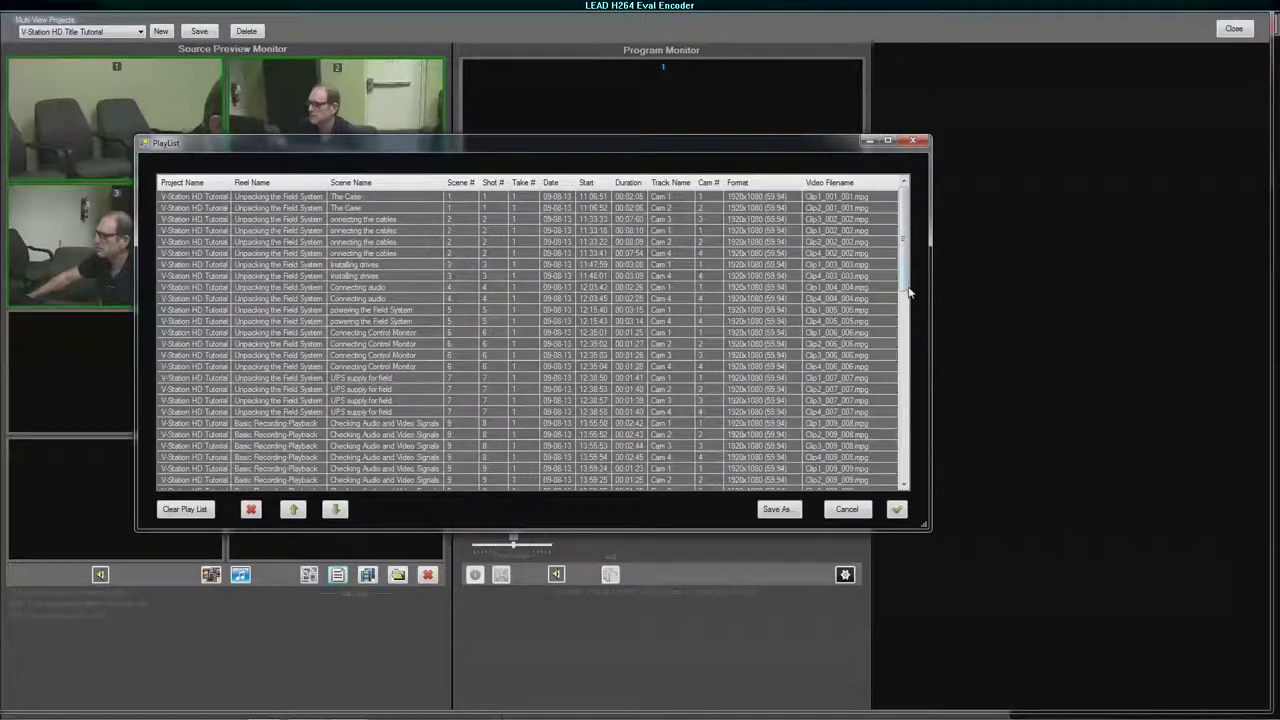
drag(903, 282, 901, 478)
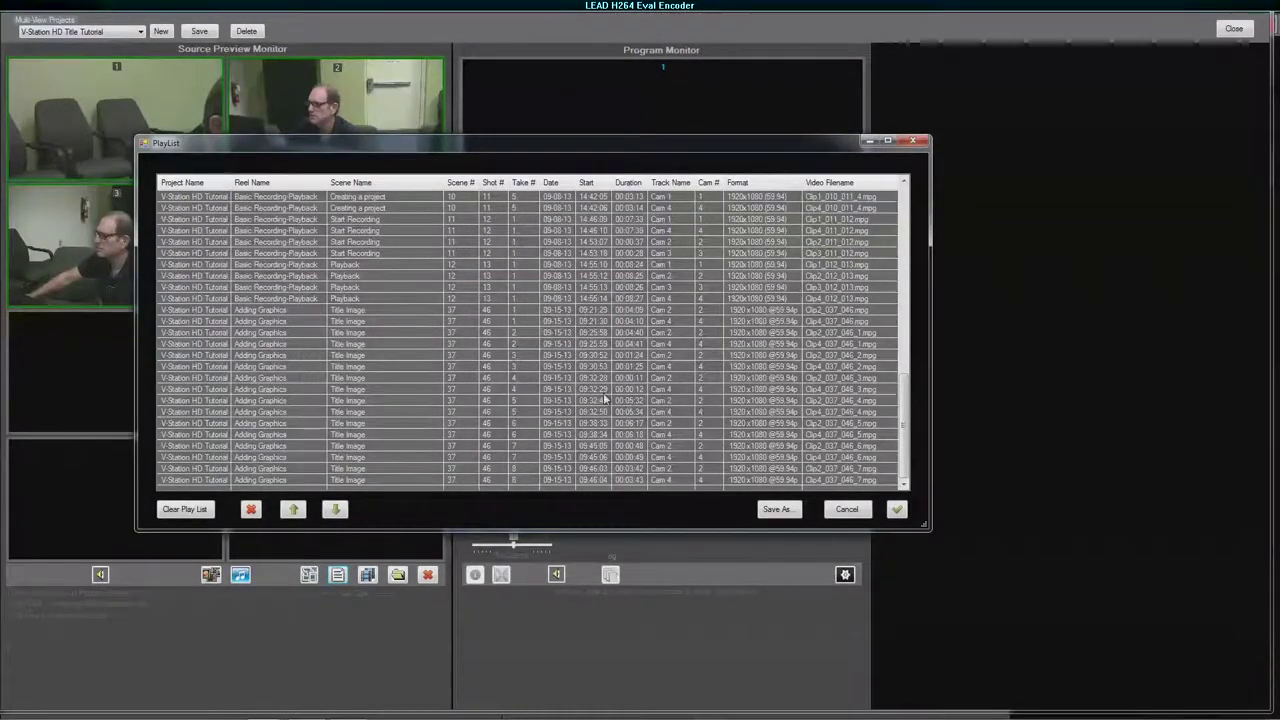
click(549, 389)
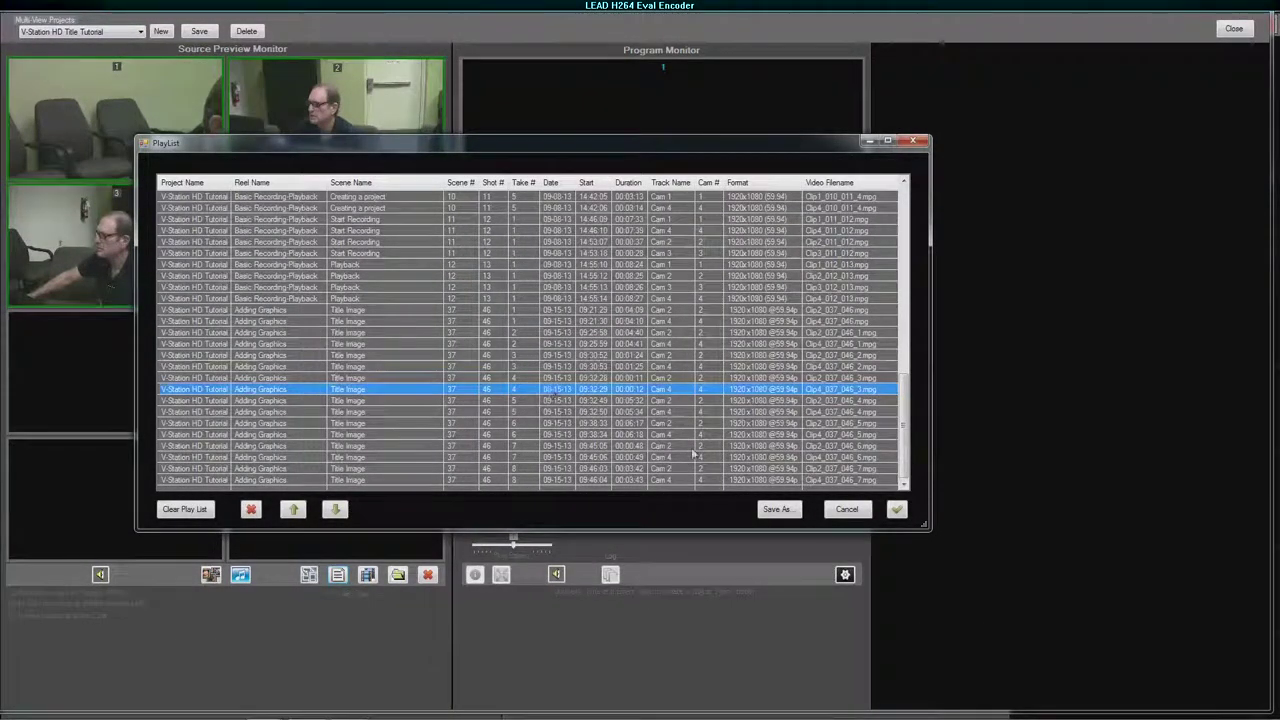
click(897, 510)
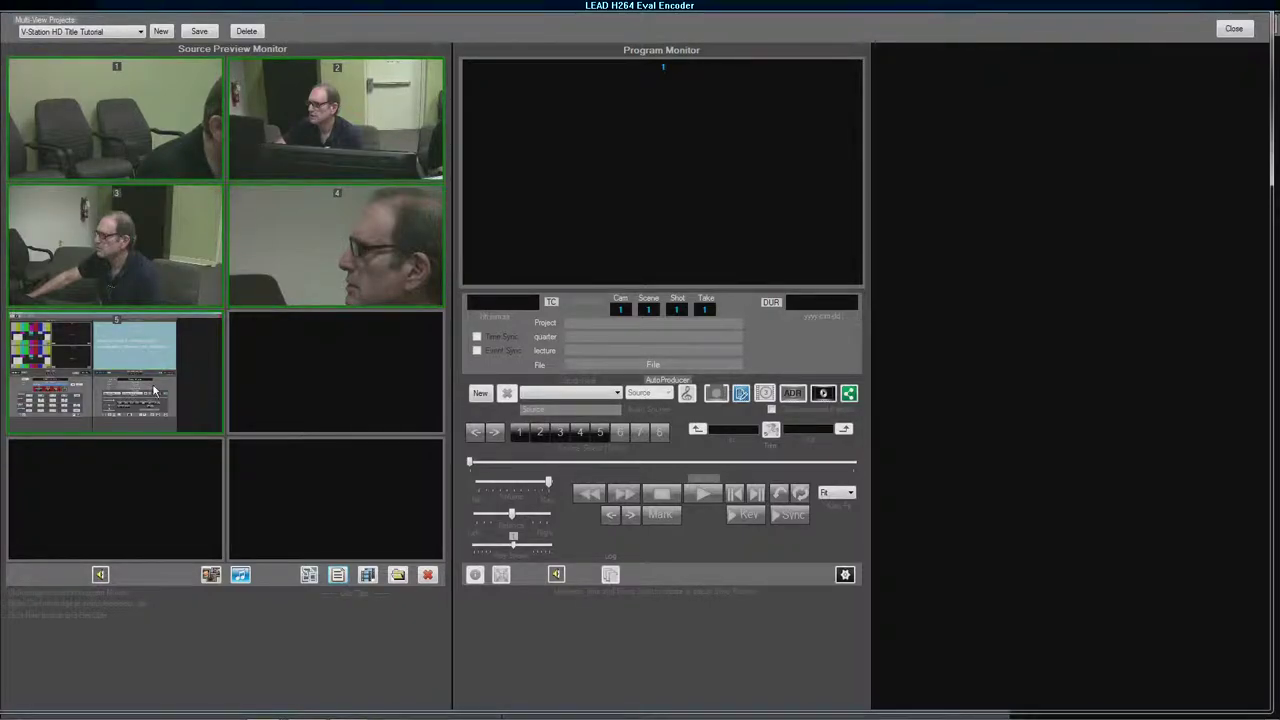
click(128, 383)
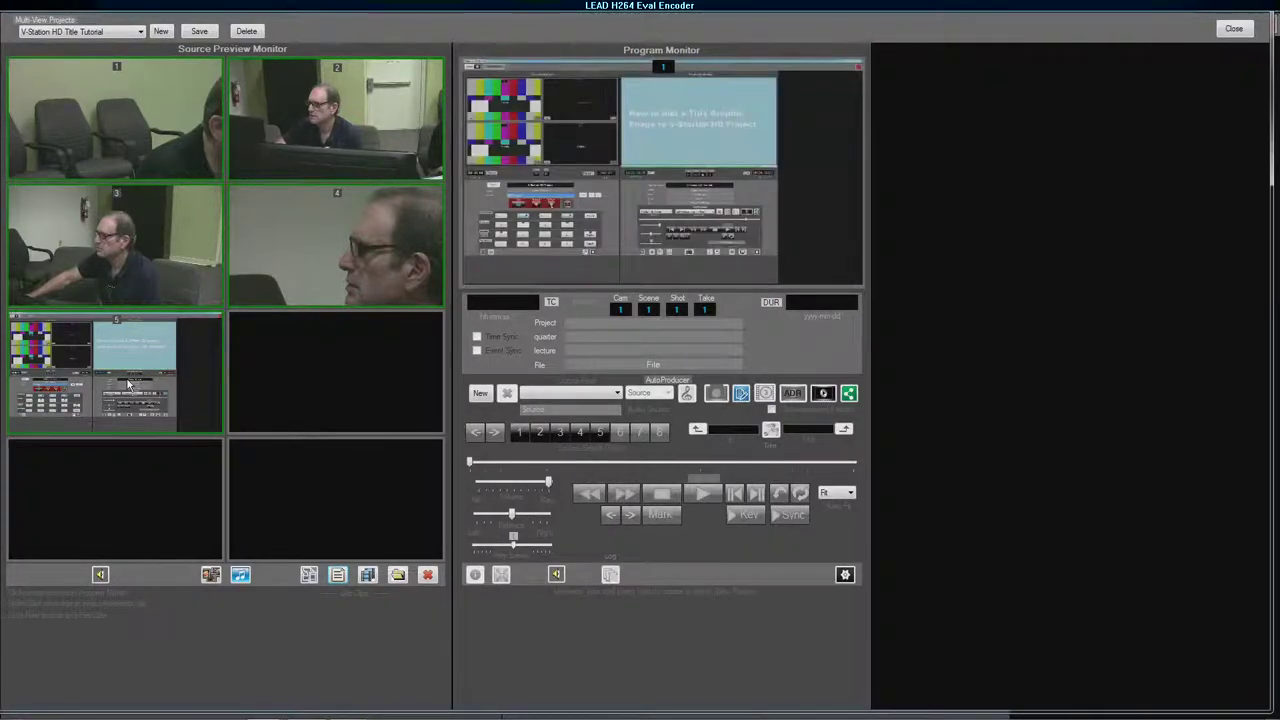
click(703, 494)
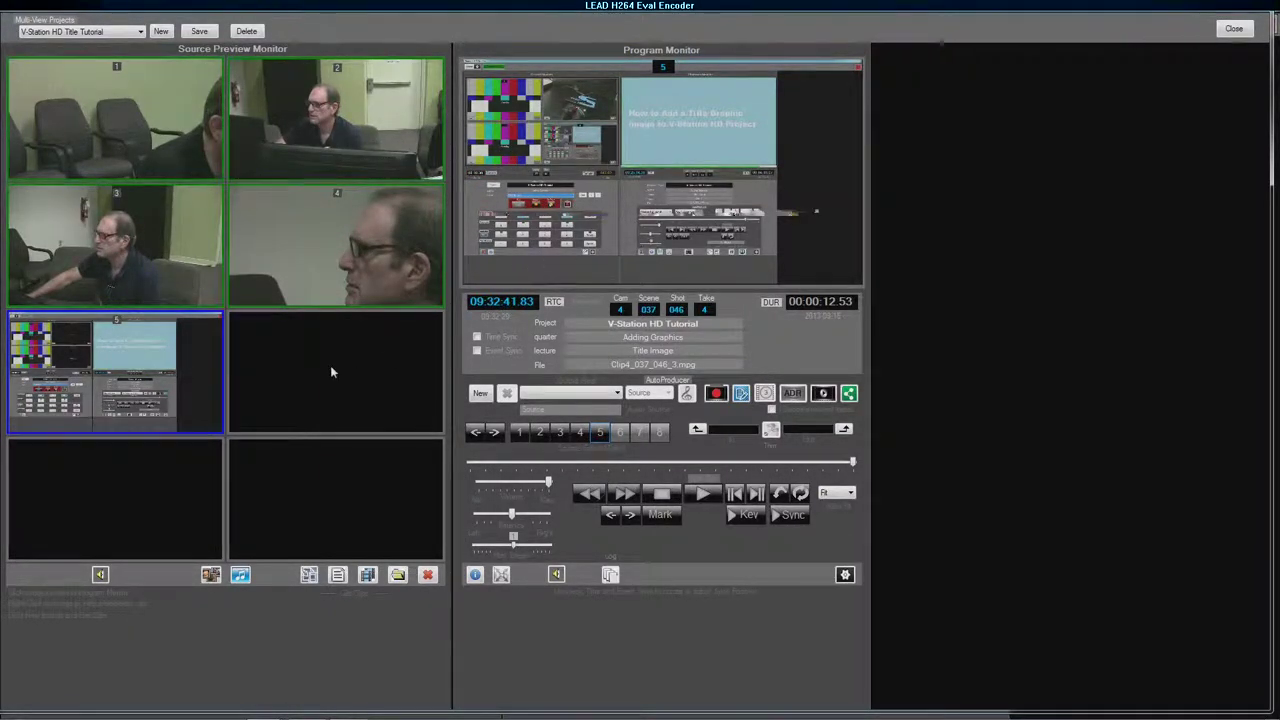
Step: Deselect source 5 and remove its Clip4_037_046_3.mpg clip from the multi-view project
click(149, 381)
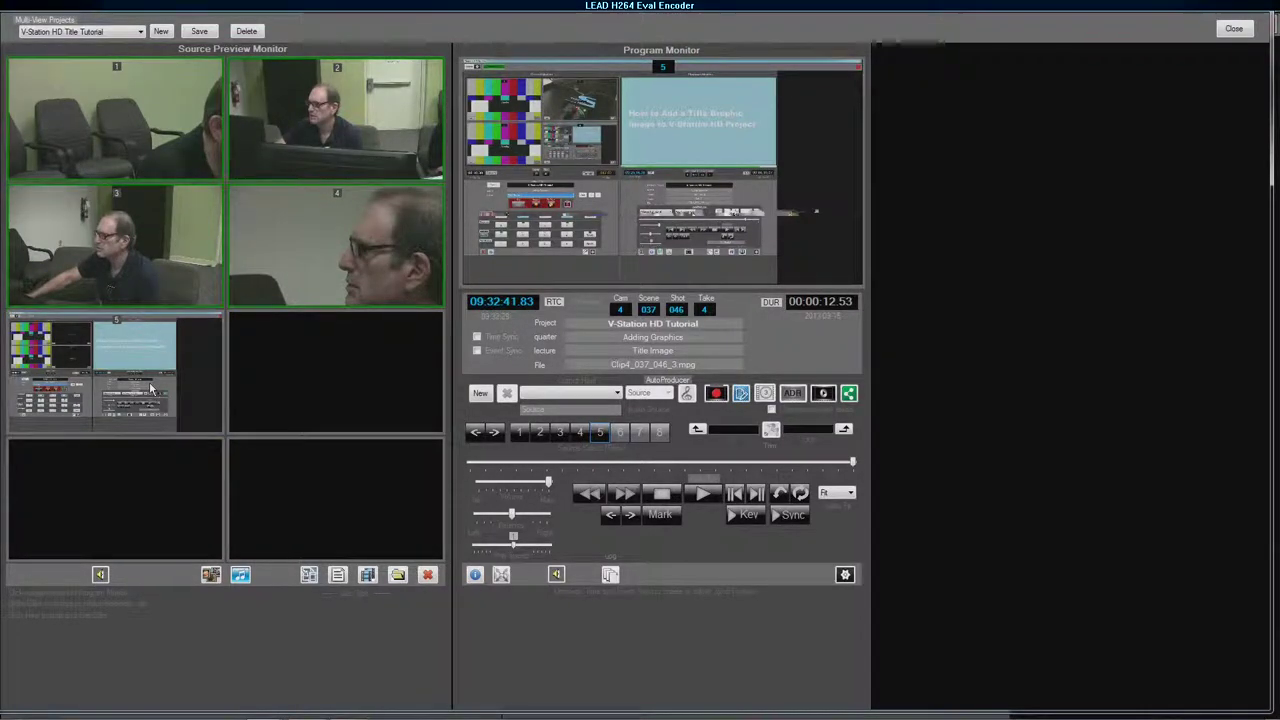
click(428, 574)
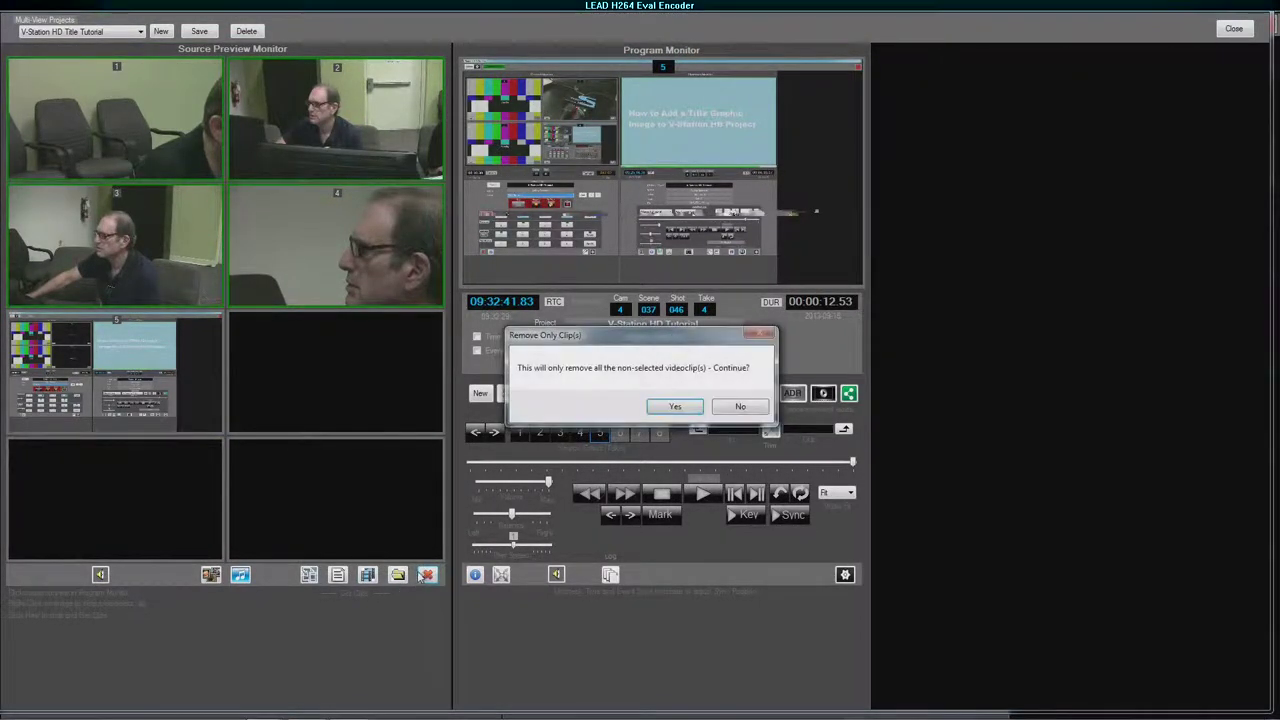
click(684, 408)
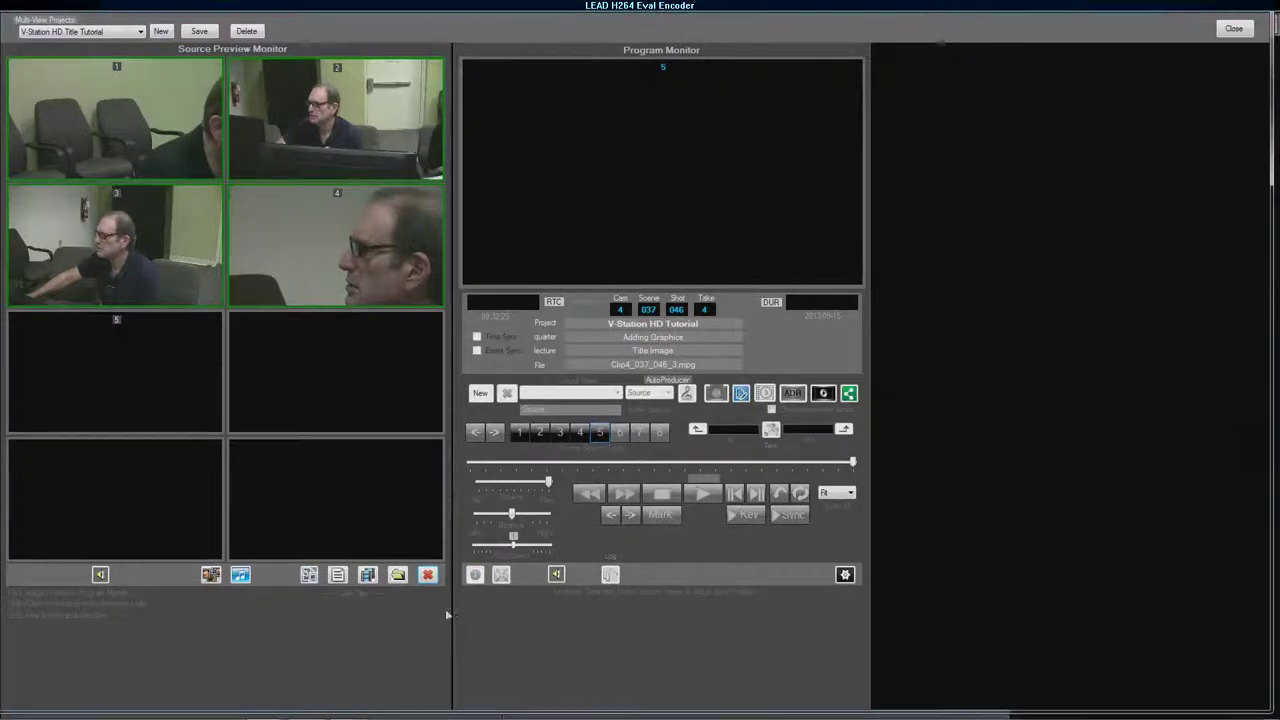
Step: Add the Cam 4, take 6 clip Clip4_037_046_5.mpg from the current playlist as source 5
click(337, 574)
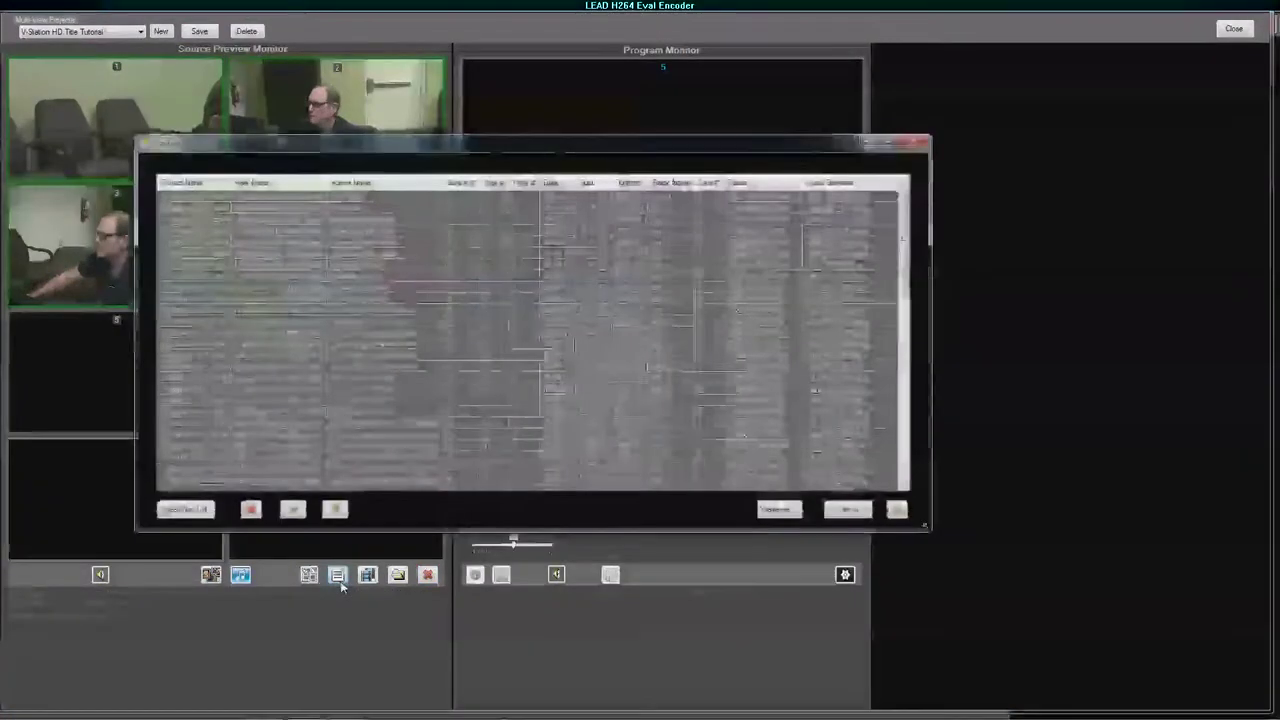
drag(897, 257, 902, 440)
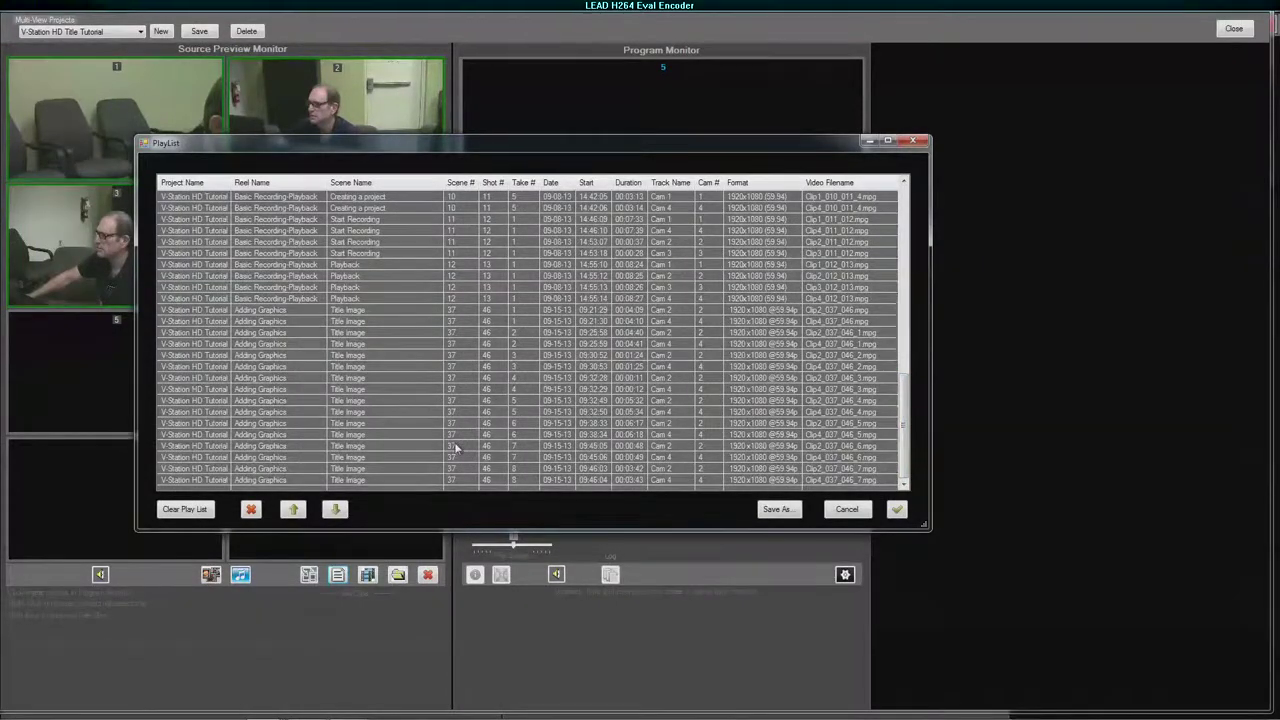
click(665, 432)
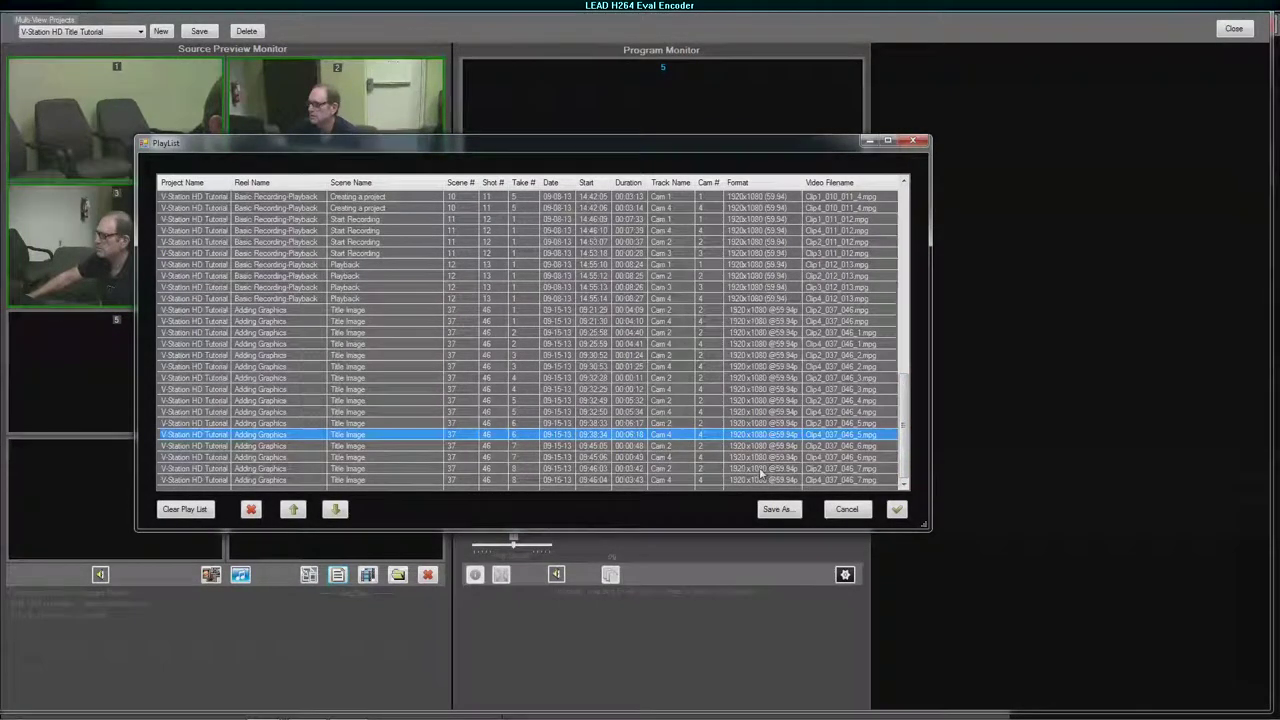
click(897, 510)
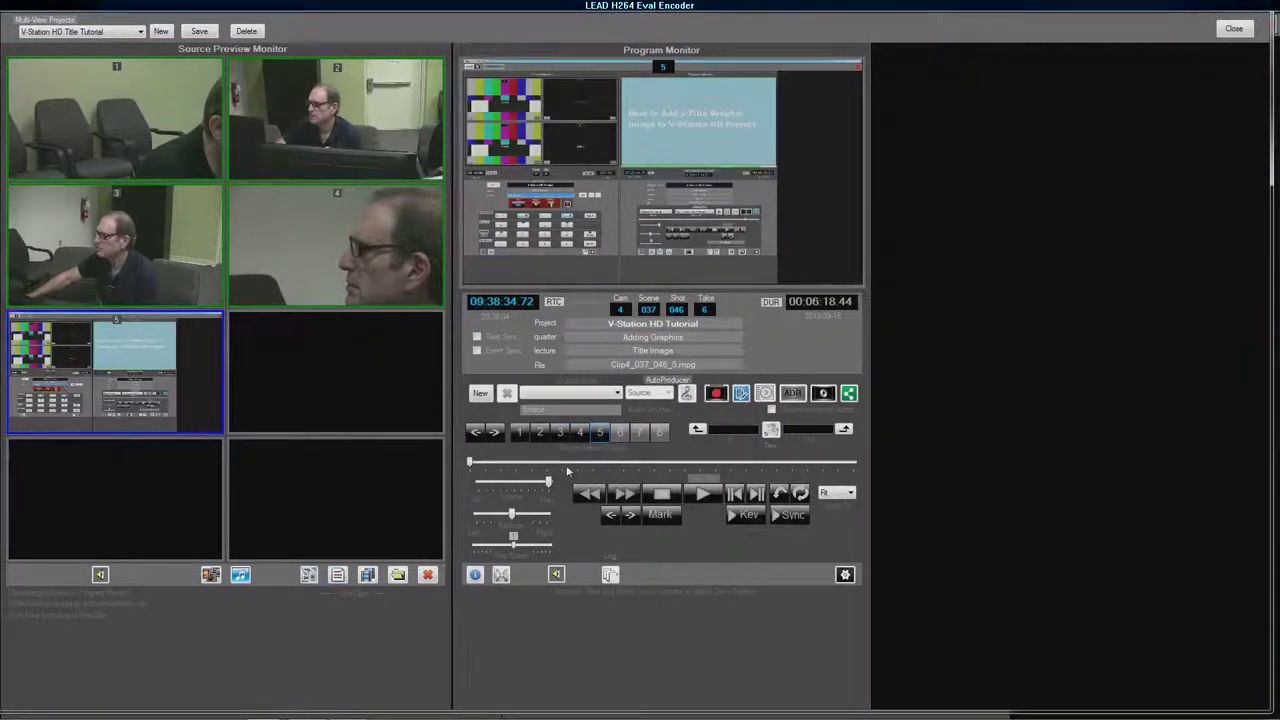
Step: Cue the source 5 clip to the full-screen title graphic at about 09:40:43 and pause playback there
key(space)
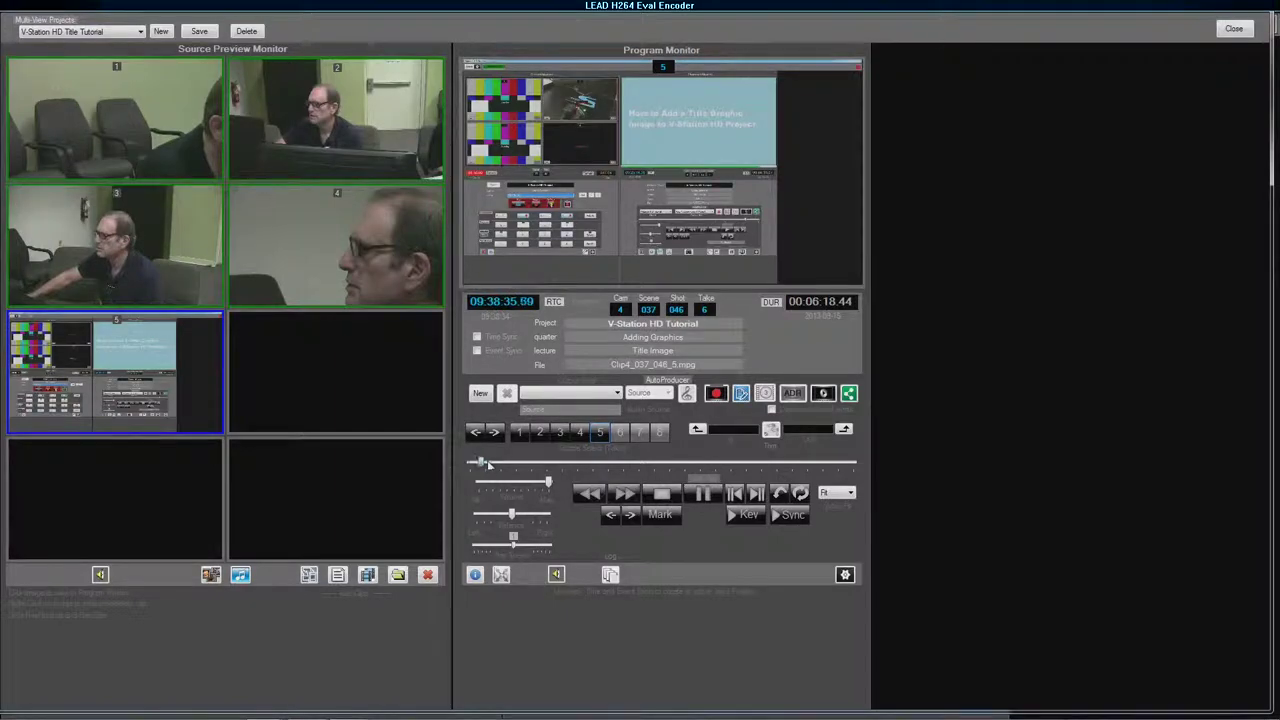
drag(470, 463, 664, 465)
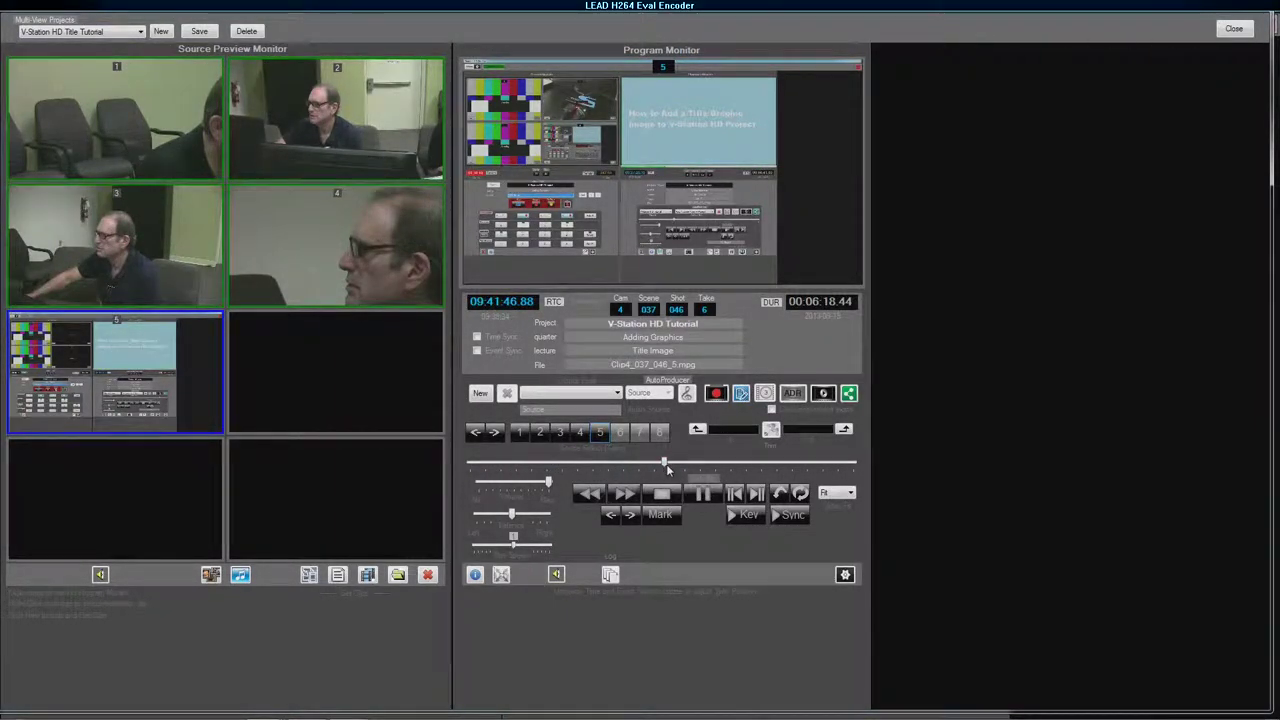
drag(685, 462, 575, 463)
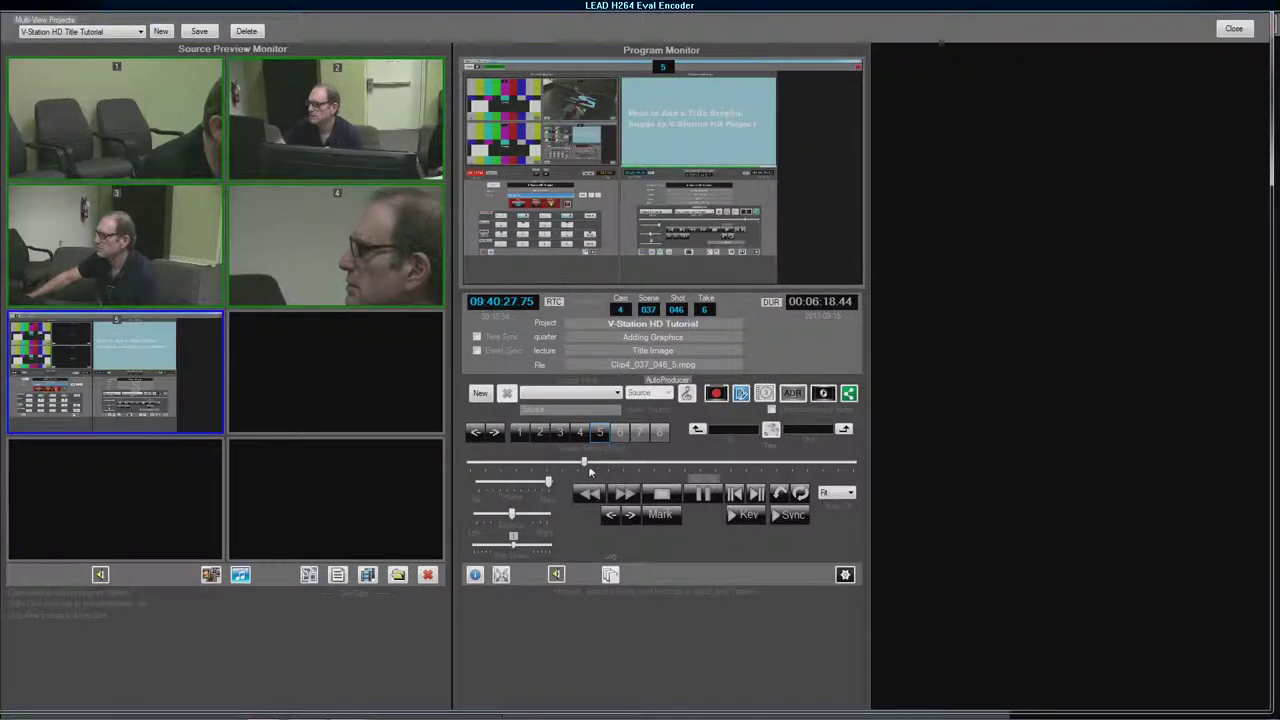
drag(585, 466, 597, 461)
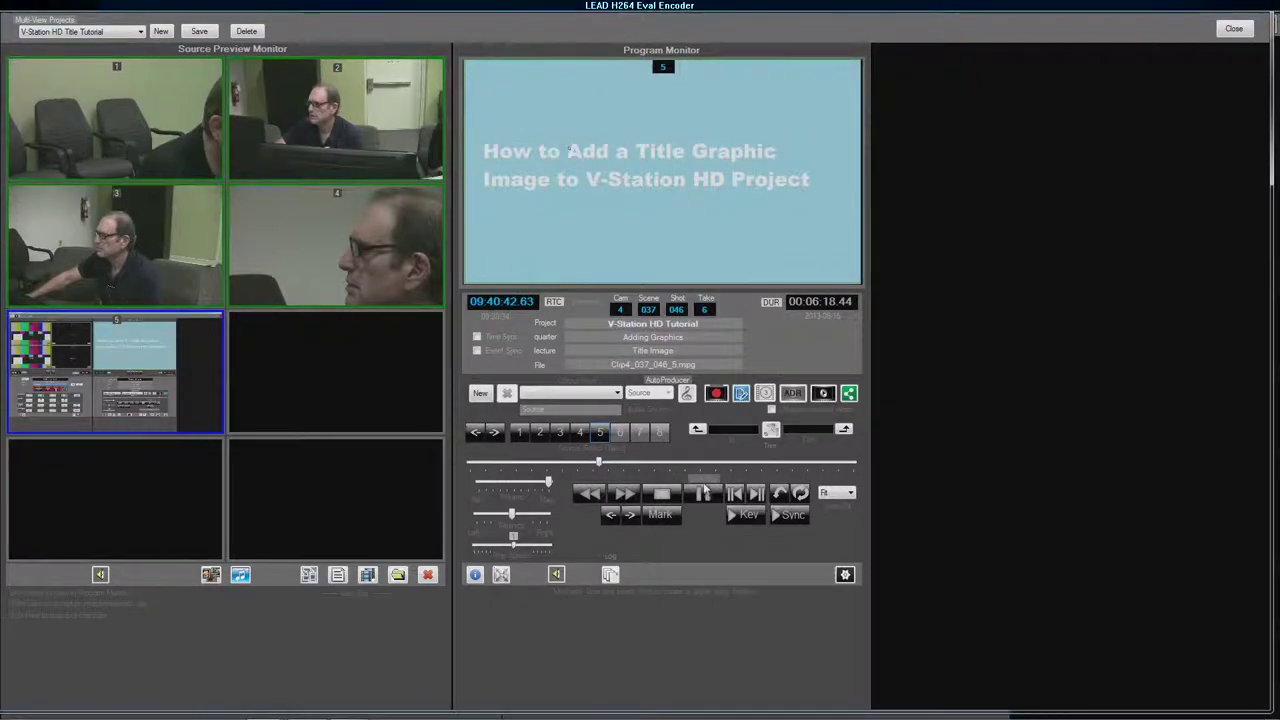
click(704, 491)
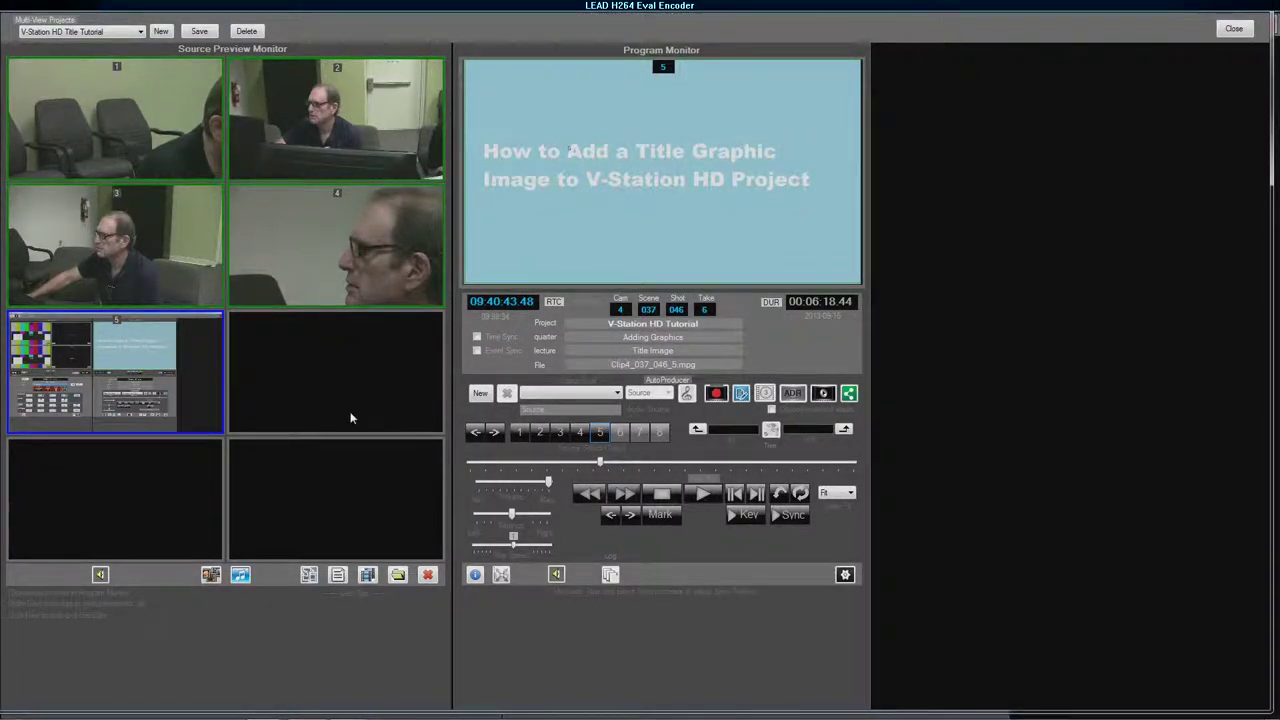
Step: Create a new output reel named "graphic creation" and dismiss the editing instructions
click(480, 393)
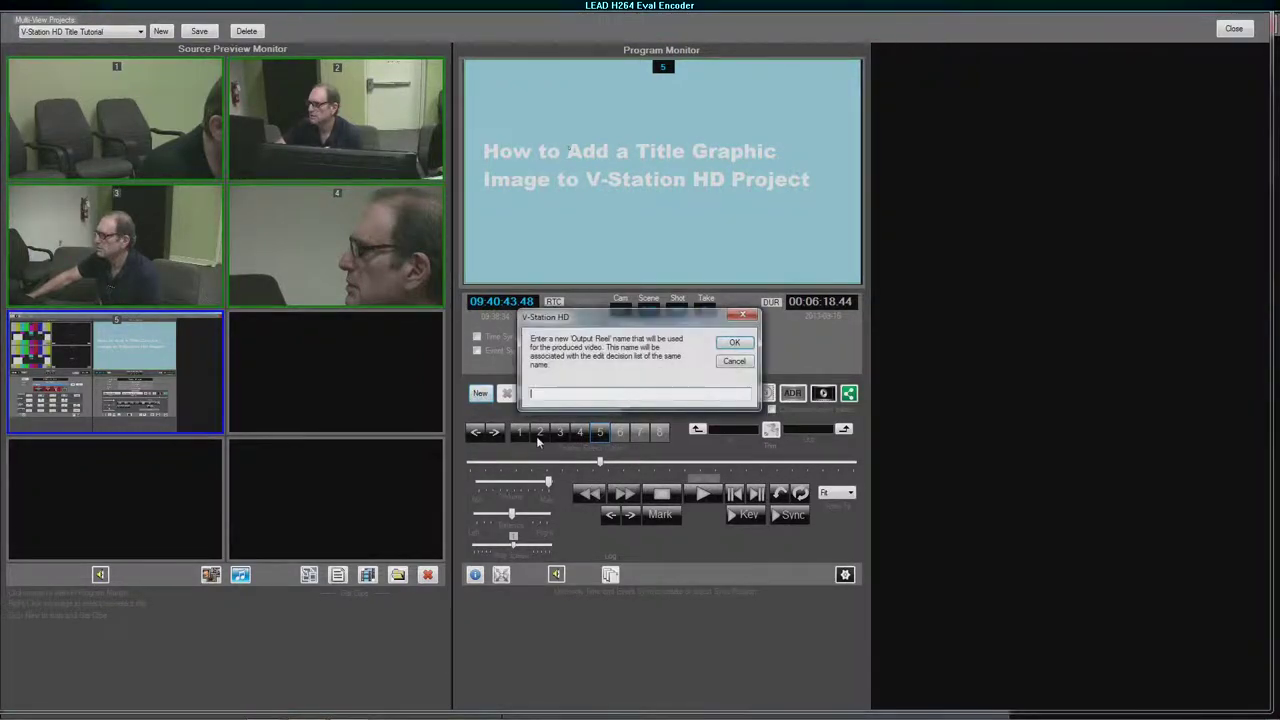
text(gra)
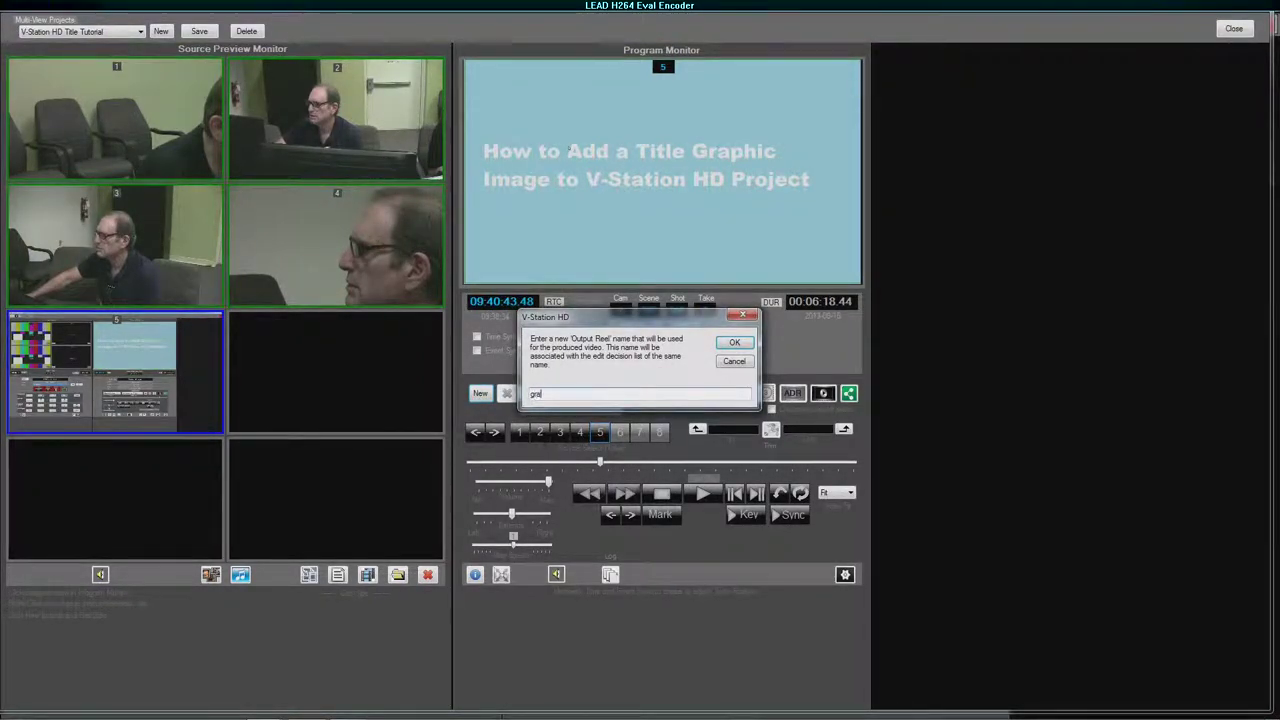
text(phic)
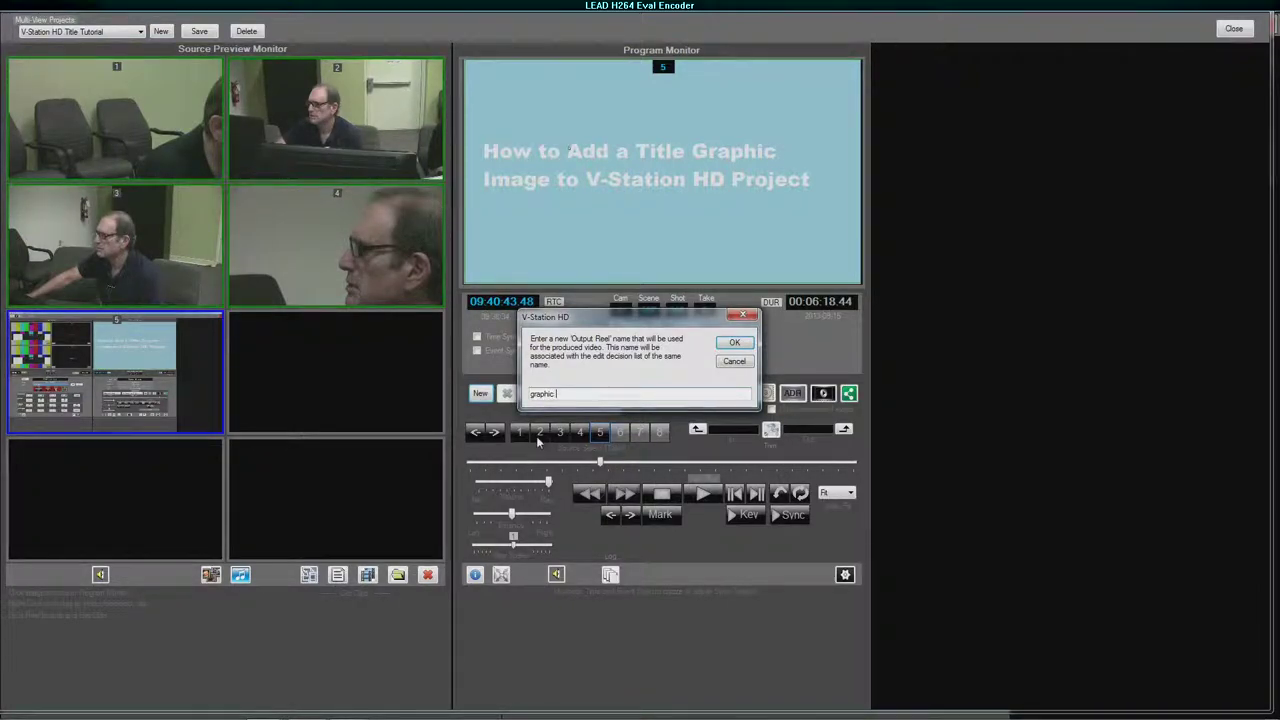
text( creation)
key(Return)
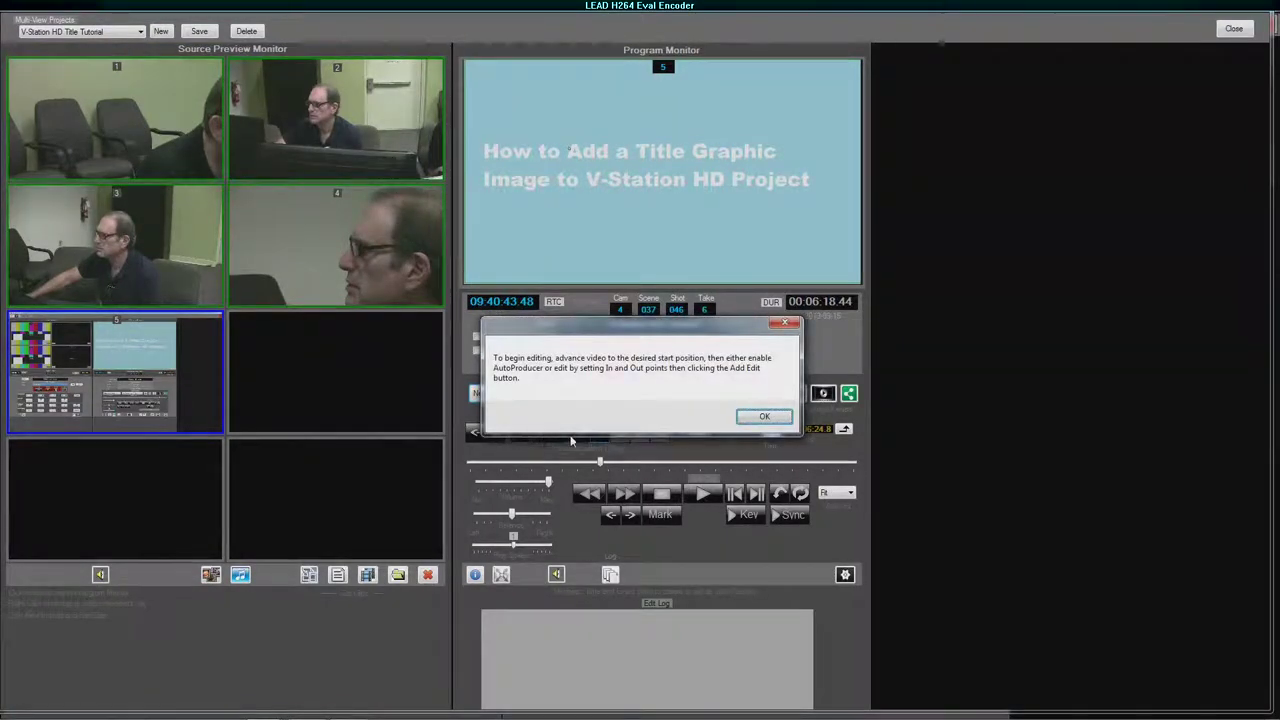
click(745, 418)
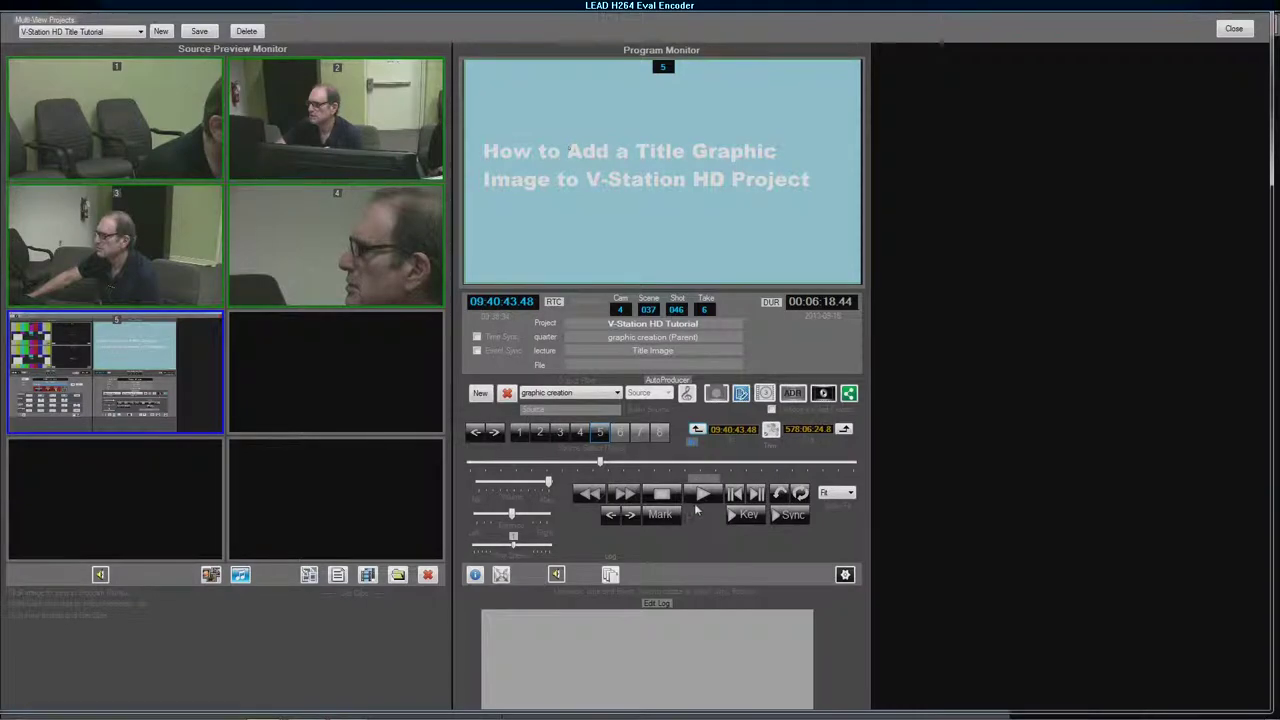
Step: Add an edit of the title graphic with its Out point at about 09:40:51 and produce the edited video reel
click(705, 496)
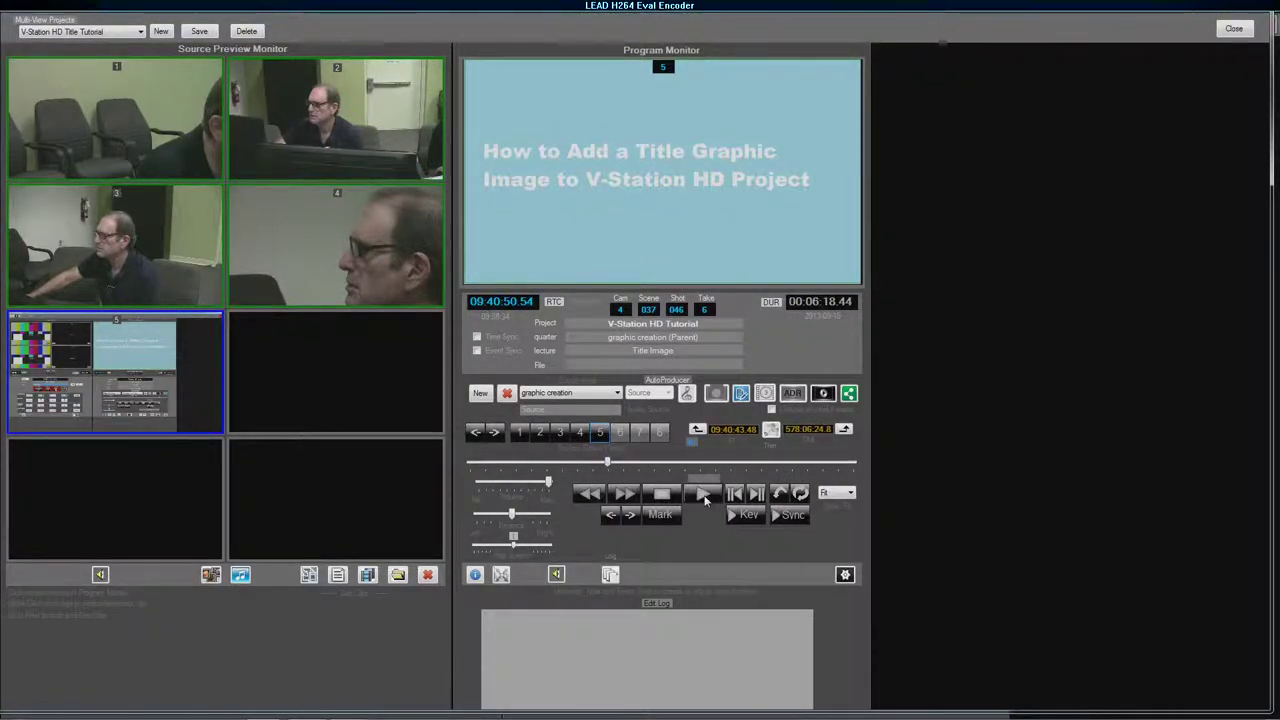
click(705, 496)
click(844, 429)
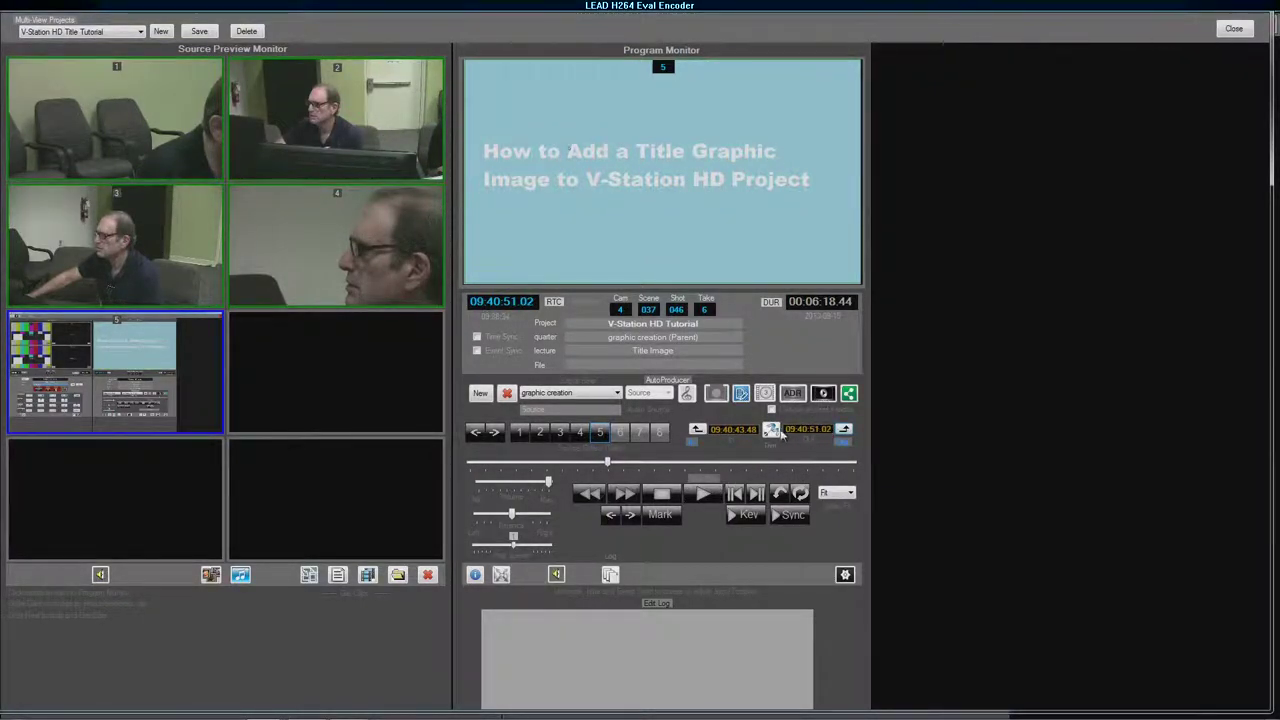
click(741, 393)
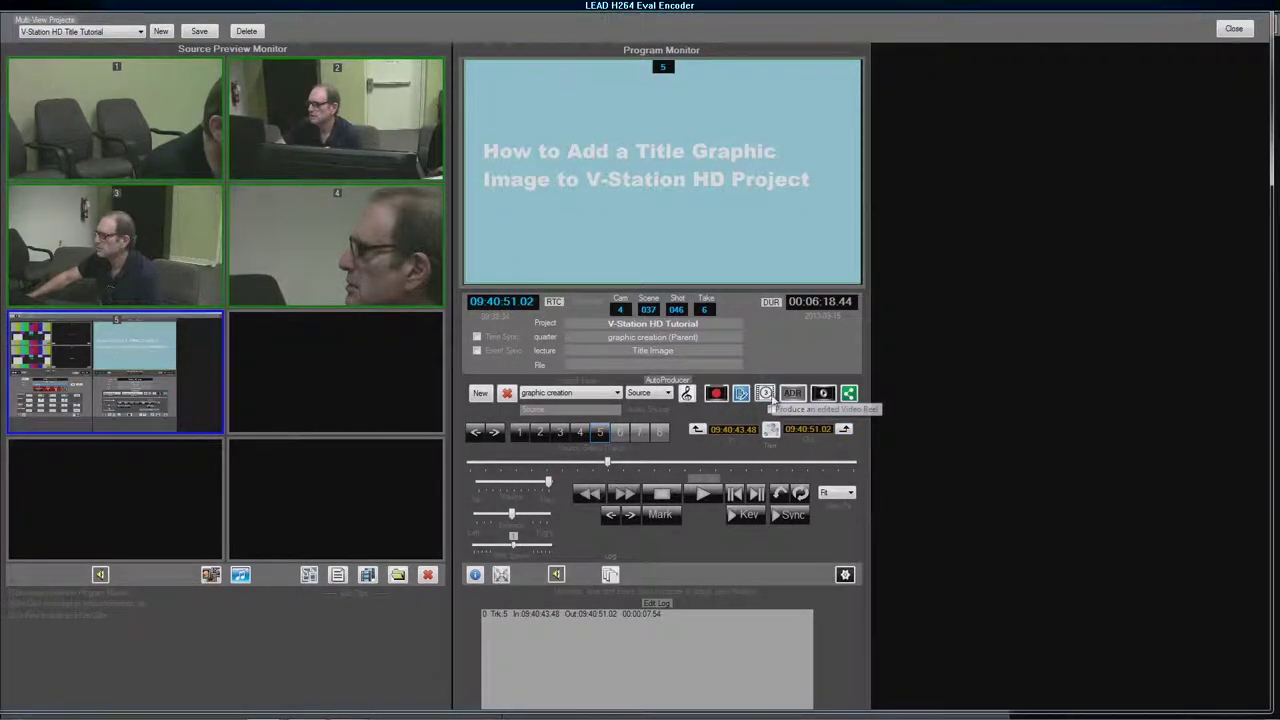
click(765, 393)
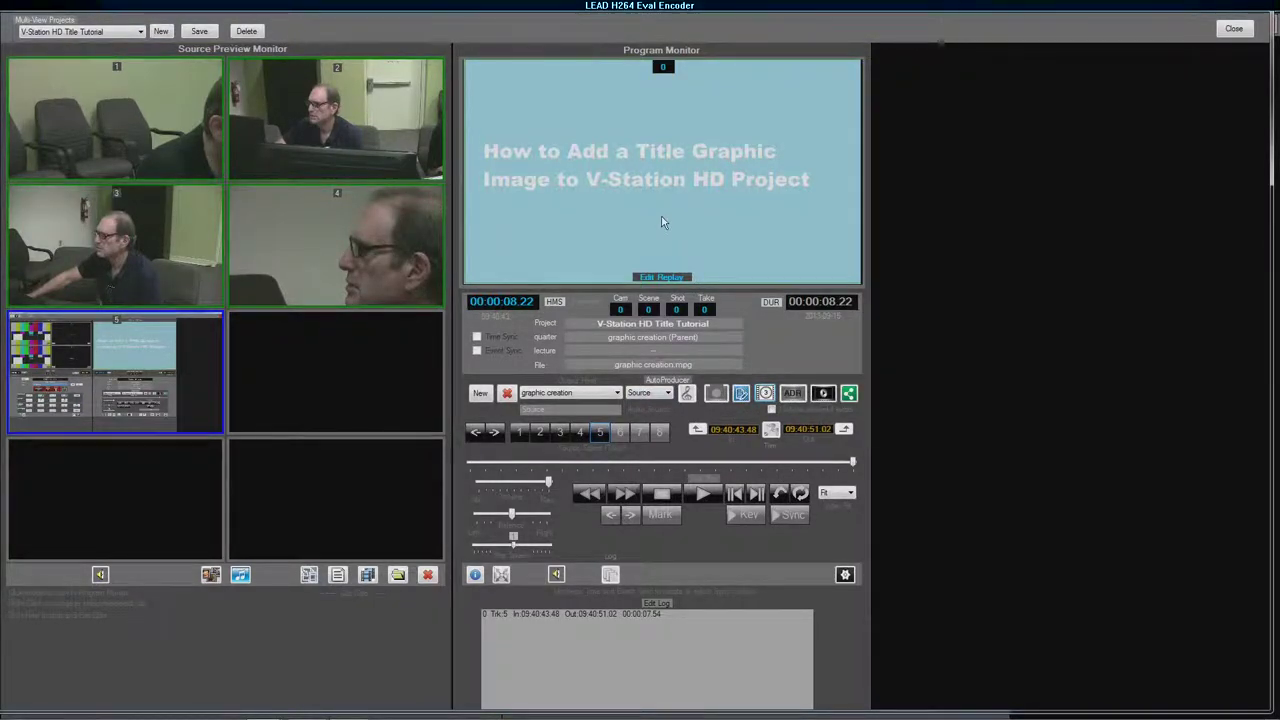
Step: Deselect the source 5 clip and remove it from the source previews, confirming the removal of non-selected clips
click(136, 379)
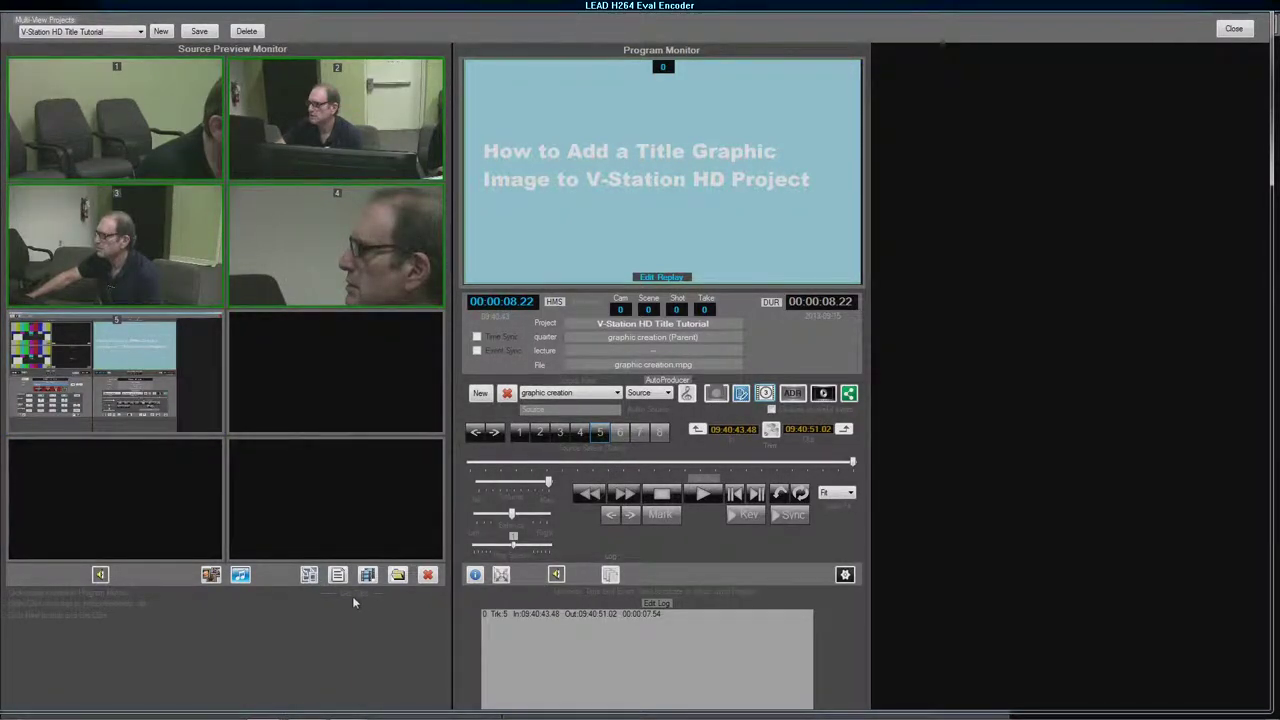
click(427, 574)
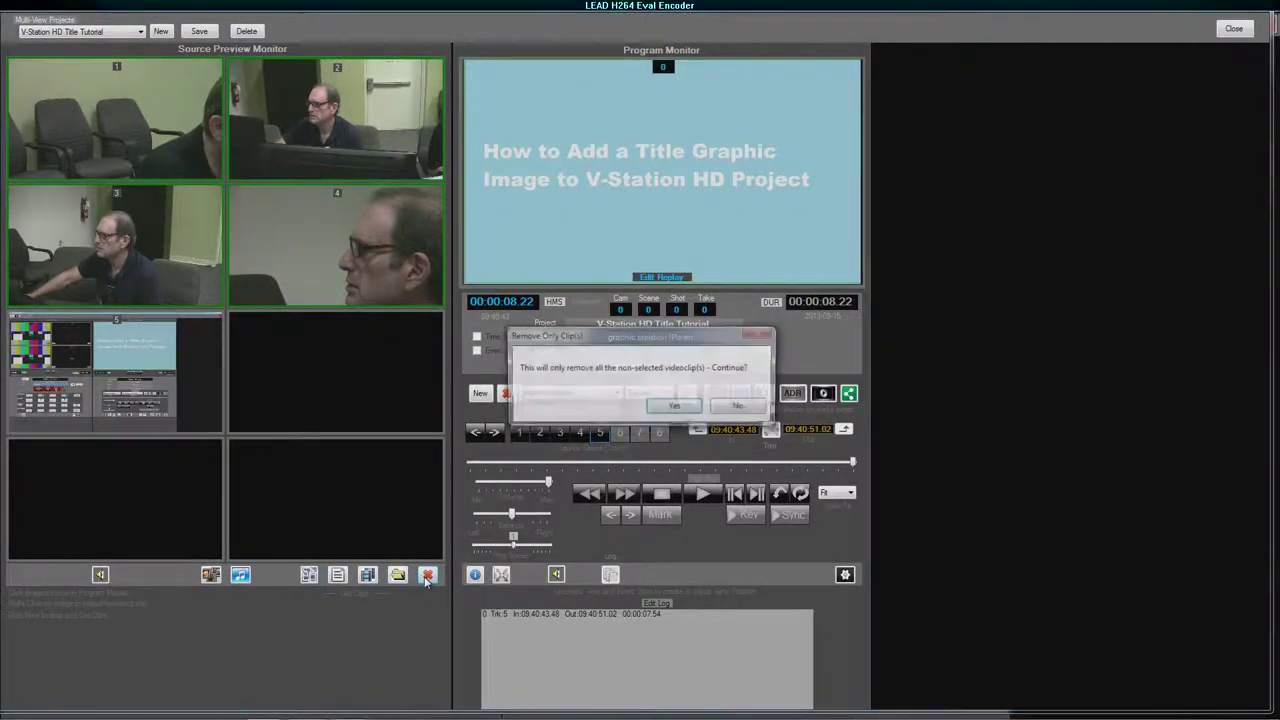
click(670, 407)
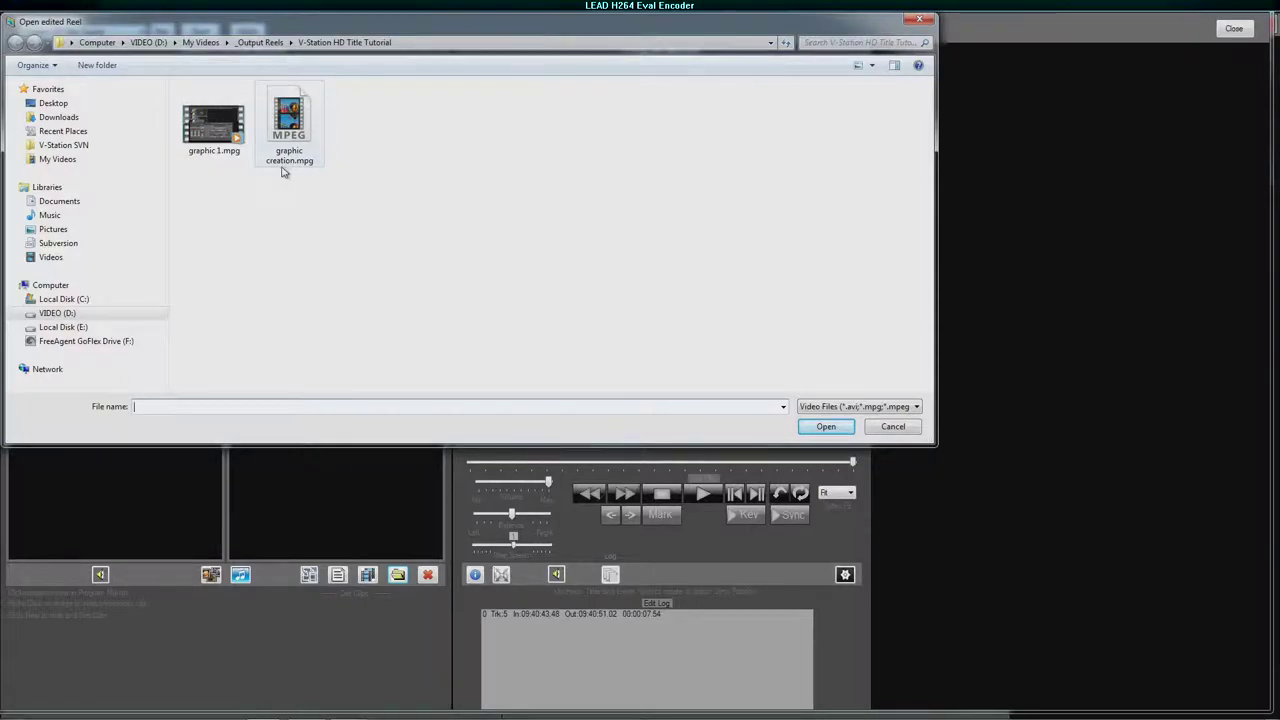
Step: Load the edited reel graphic creation.mpg as source 5 and show it in the program monitor
click(290, 136)
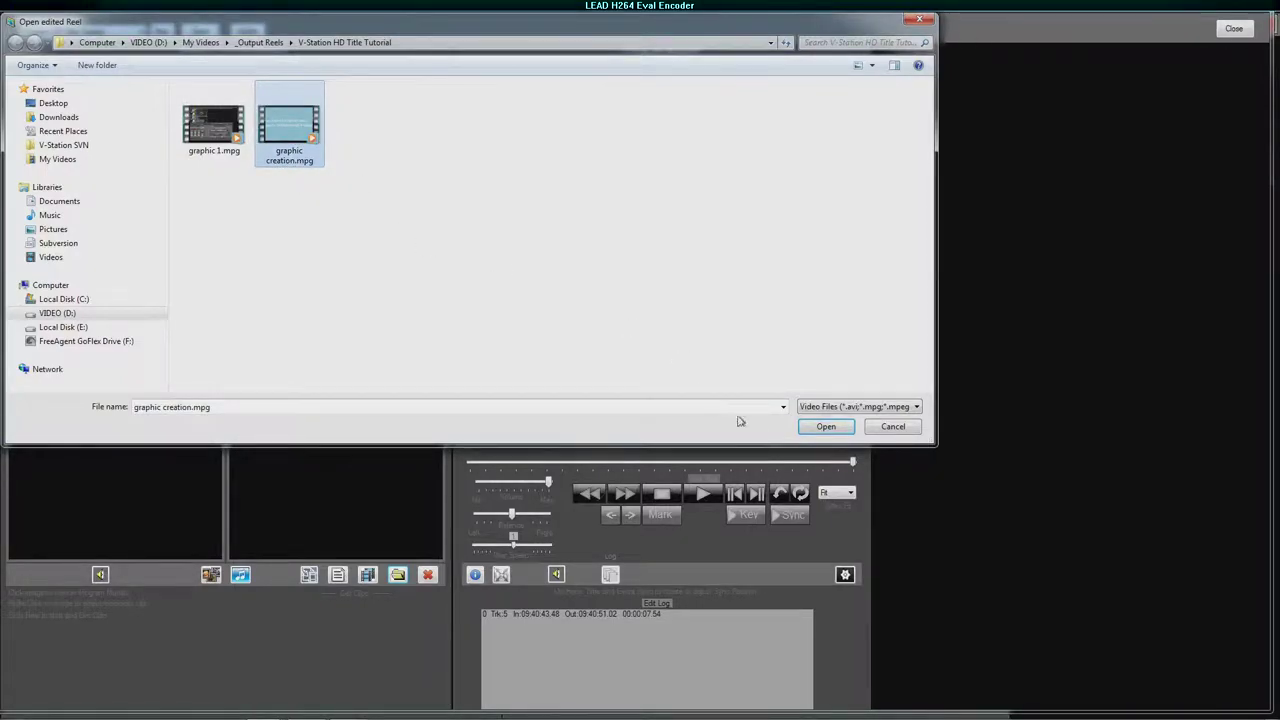
click(826, 427)
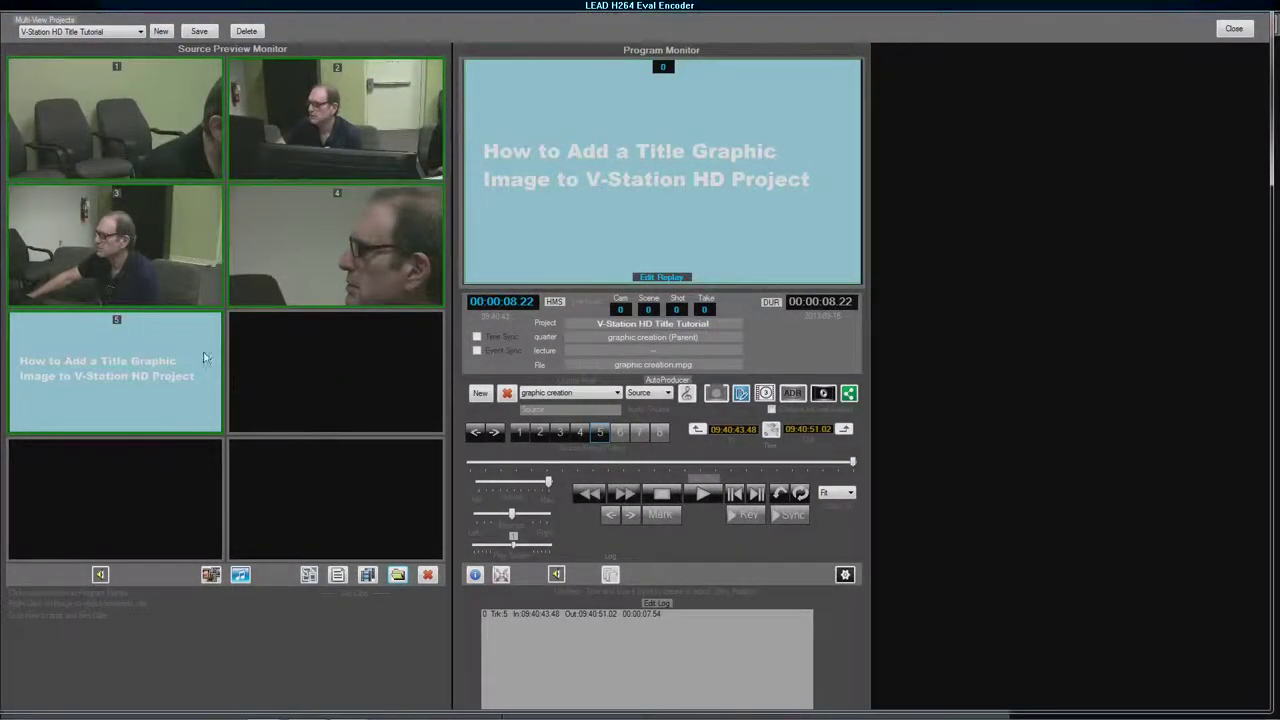
click(151, 362)
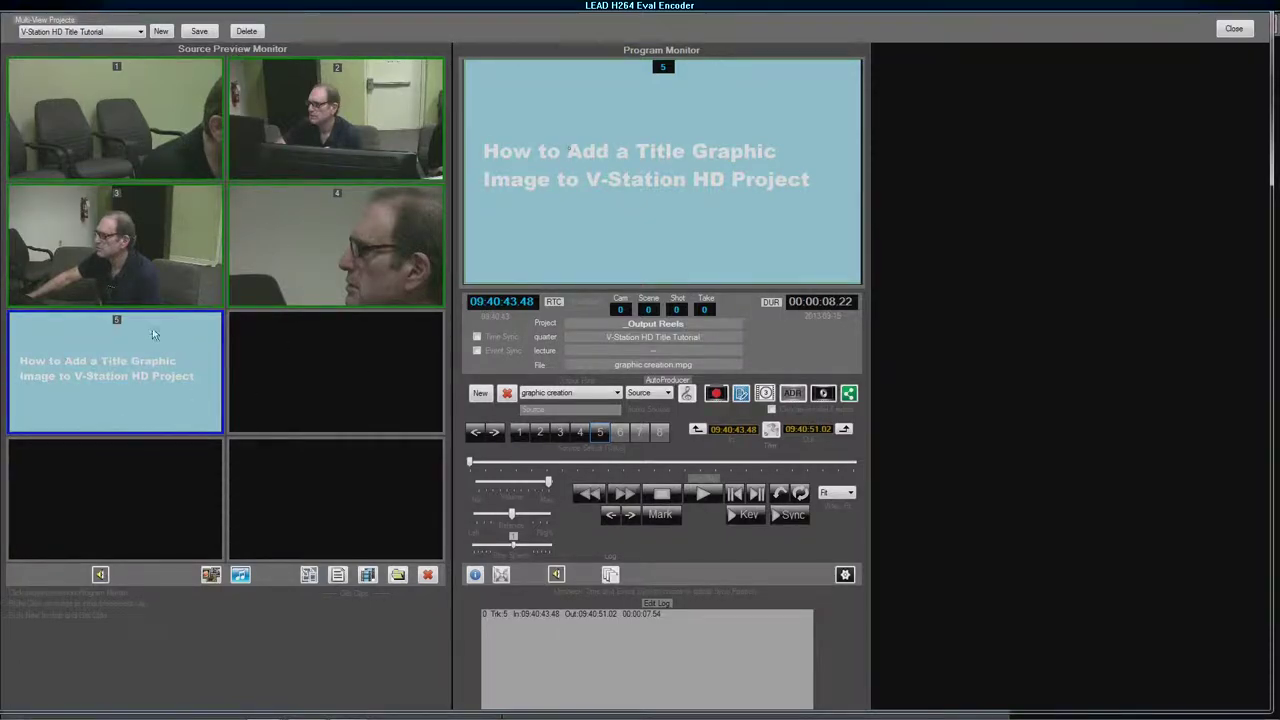
Step: Load the edited reel VMI Meeting [ADR-10 Sunday].mpg from the VMI Technology showcase folder in _Output Reels as source 6
click(394, 578)
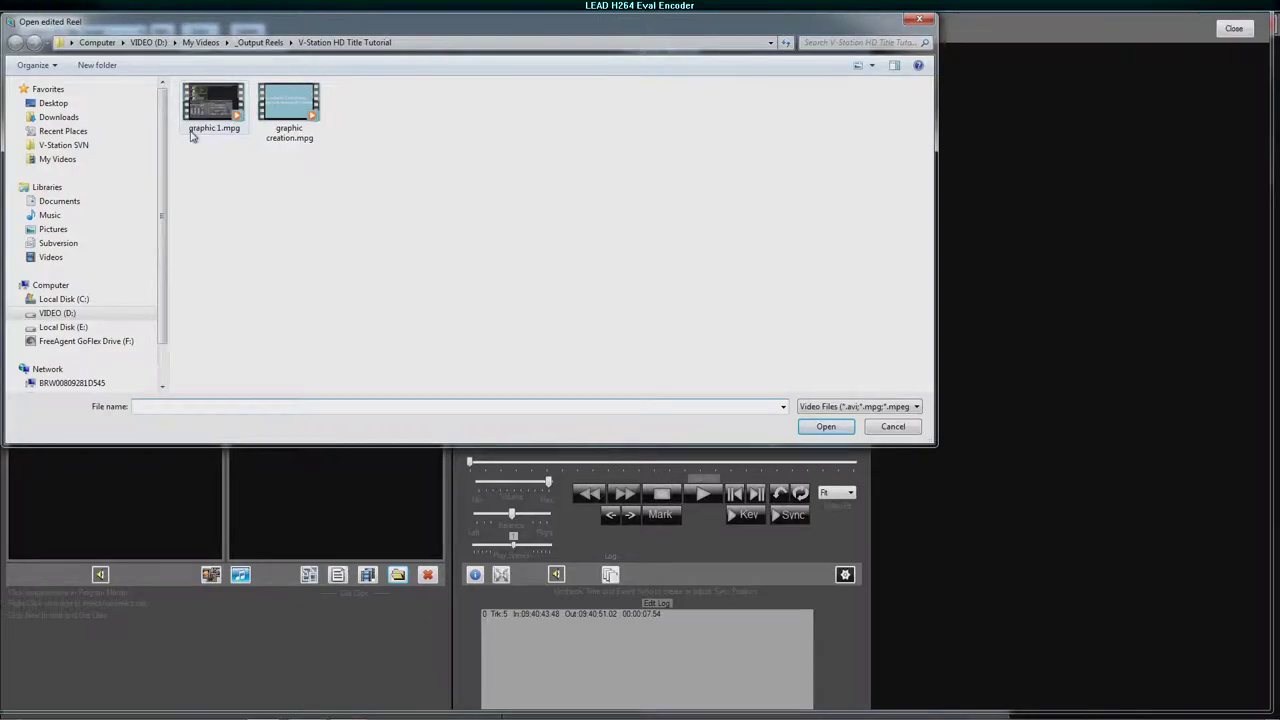
click(262, 43)
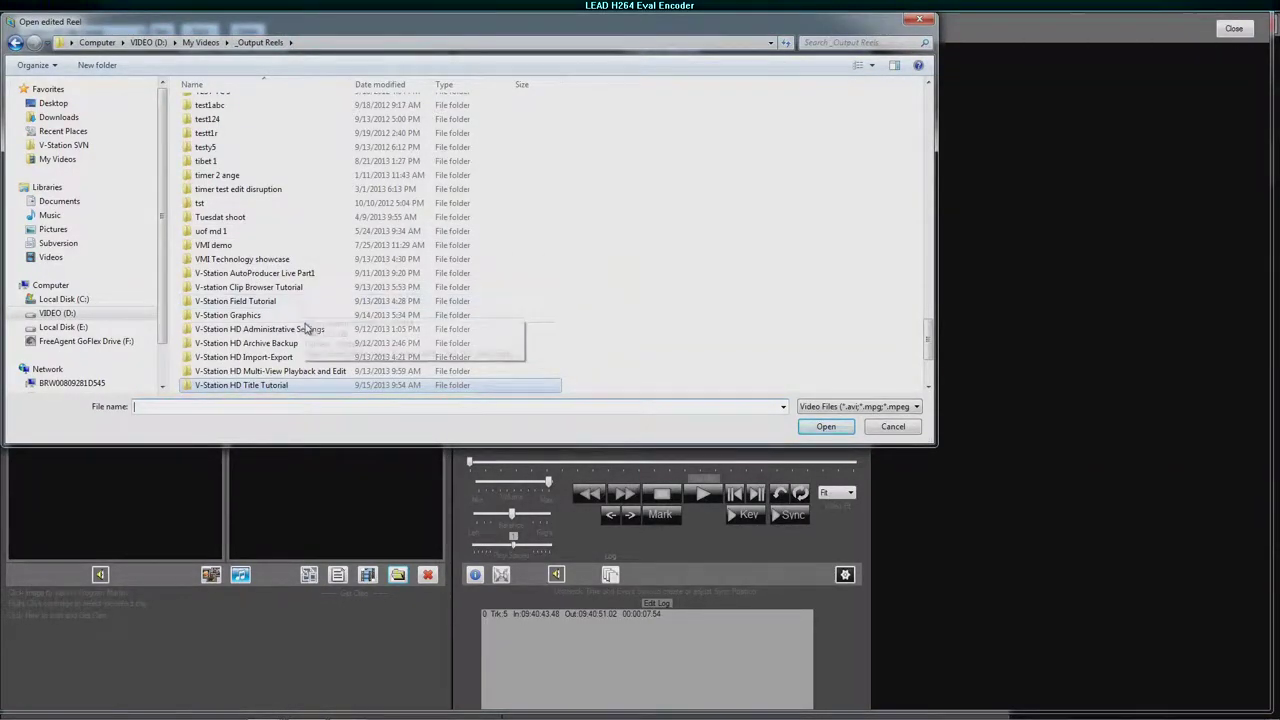
drag(932, 348, 932, 374)
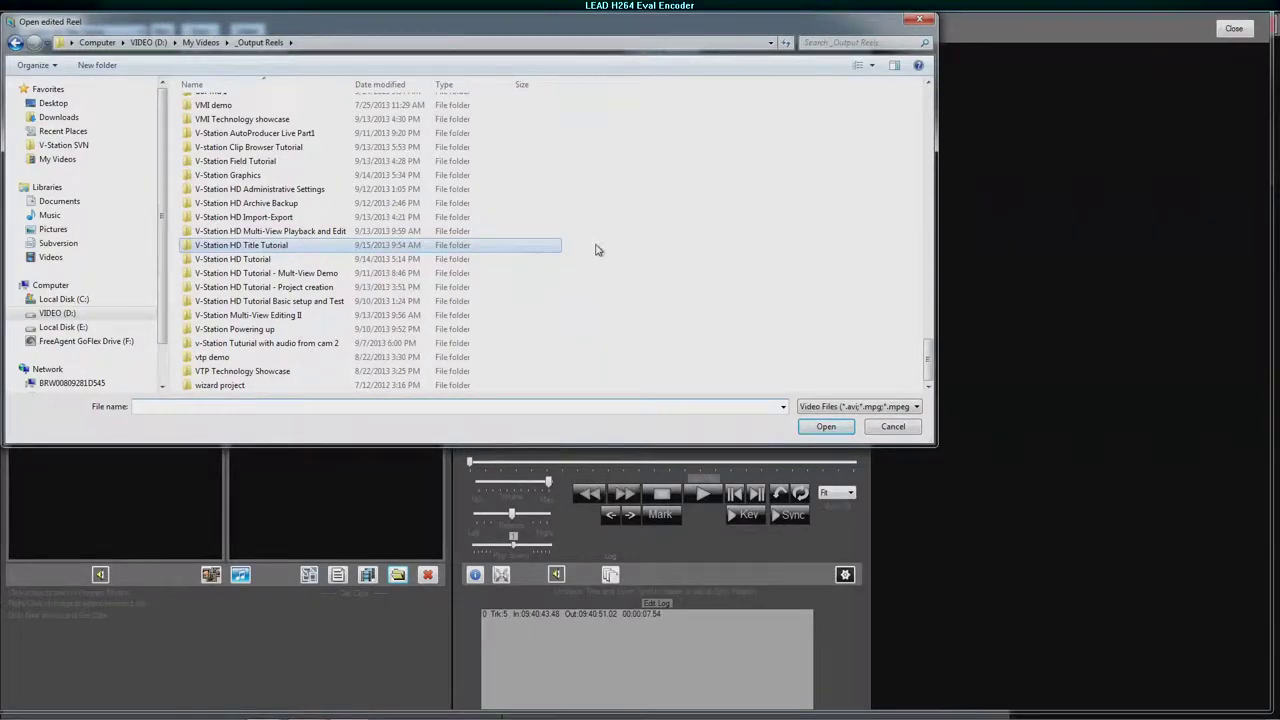
click(255, 262)
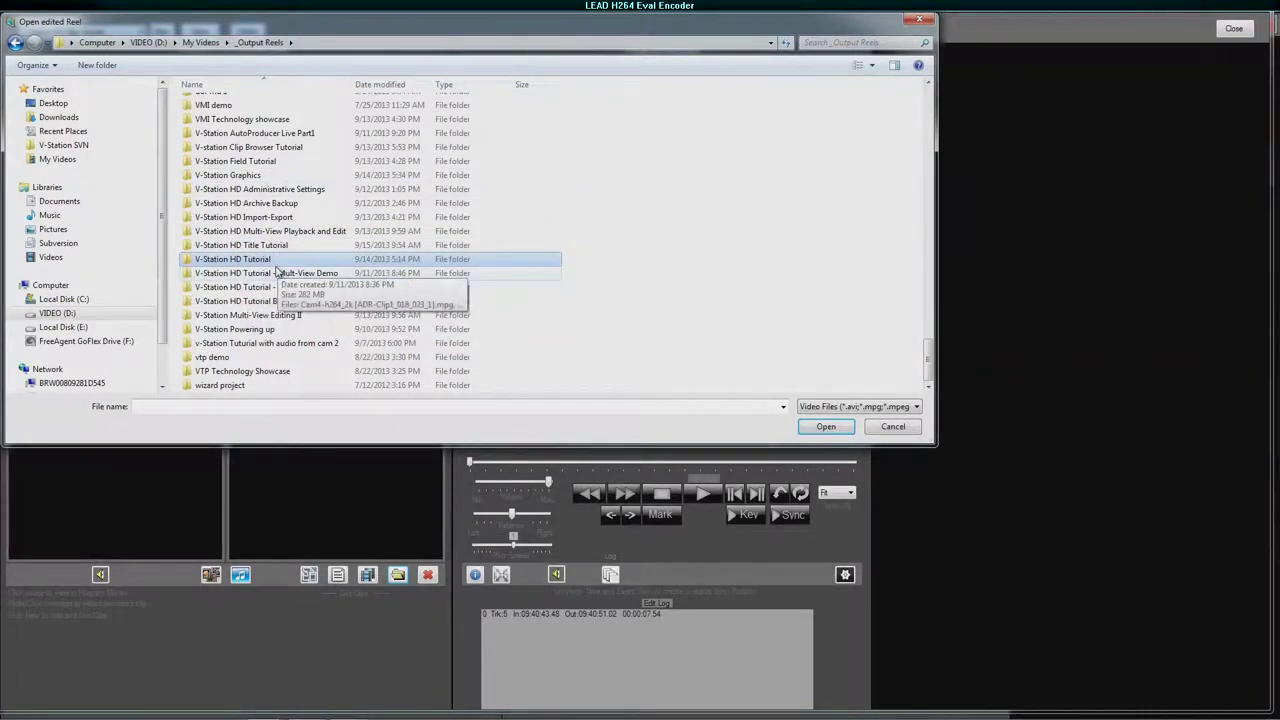
scroll(276, 270, up, 2)
click(219, 214)
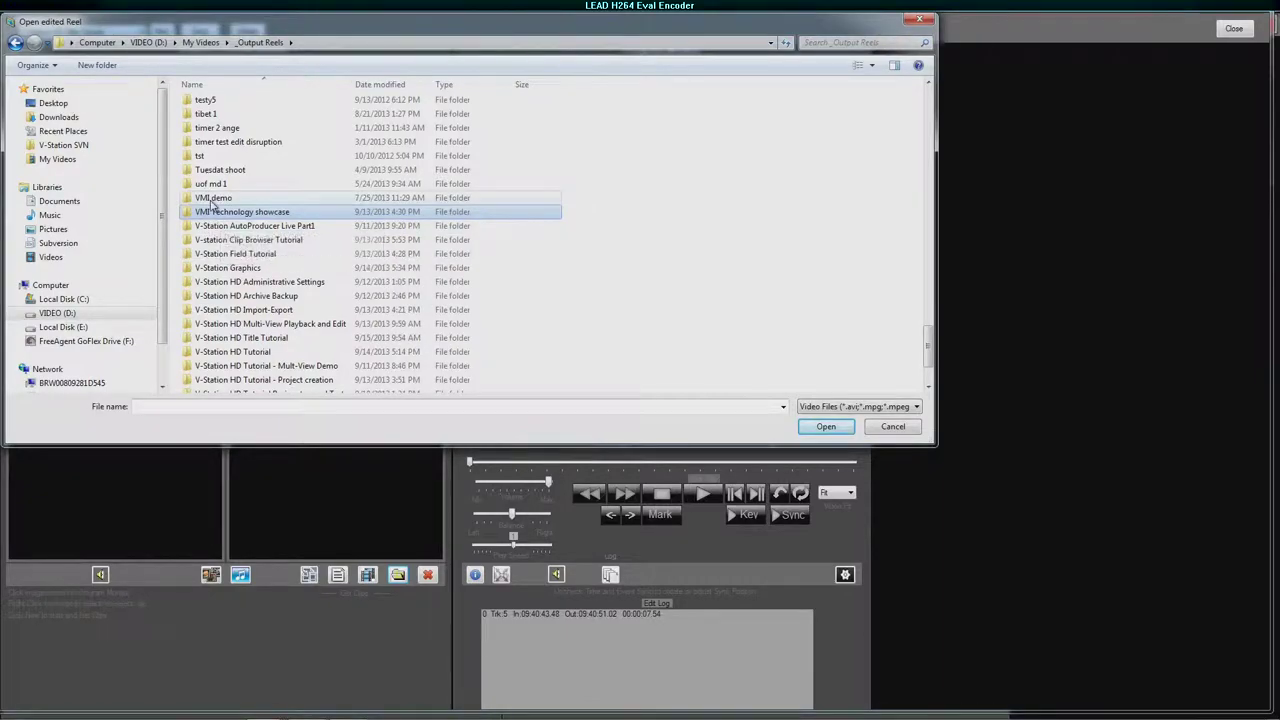
click(826, 427)
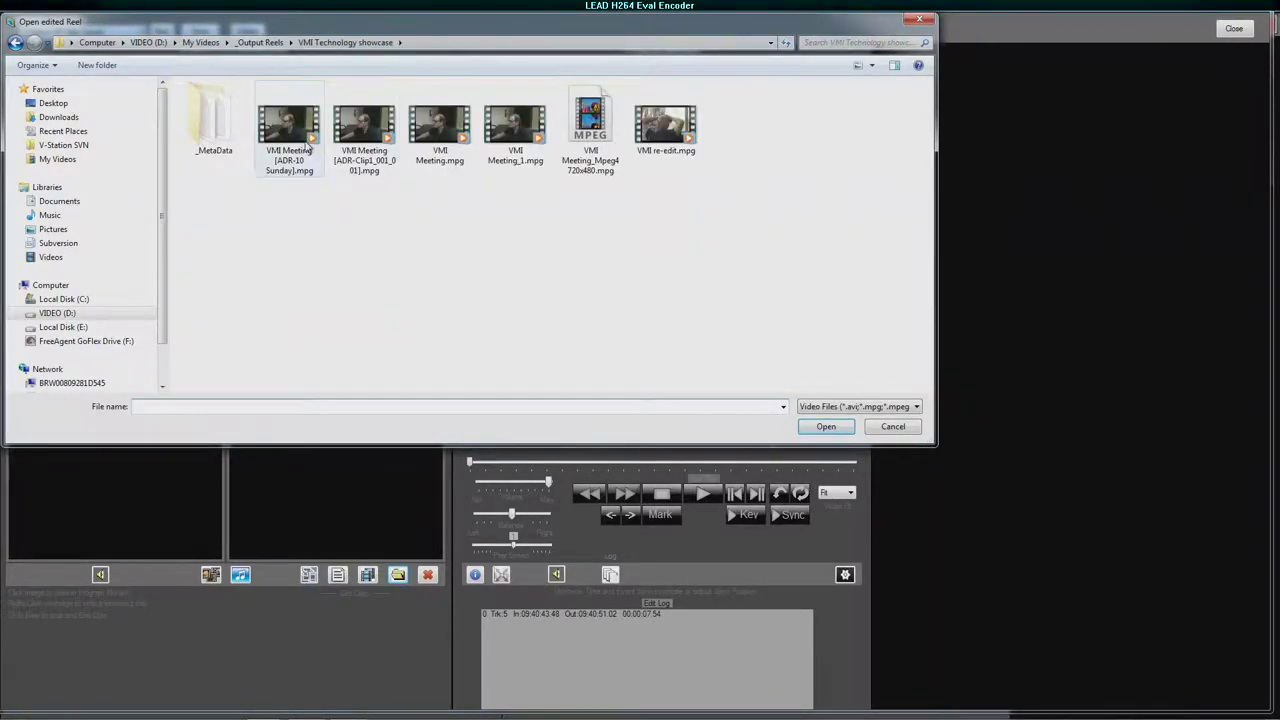
click(289, 135)
click(843, 431)
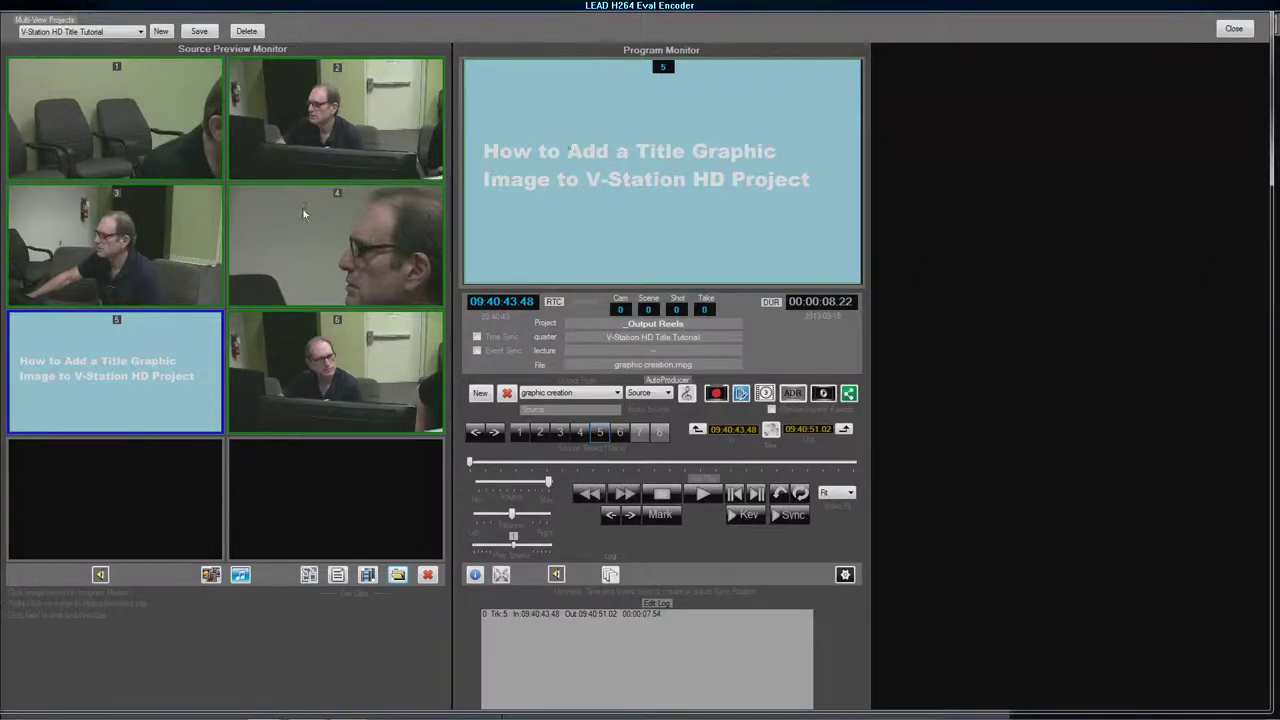
Step: Preview the source 6 meeting clip in the program monitor and pause it at about 22:46:00
click(339, 407)
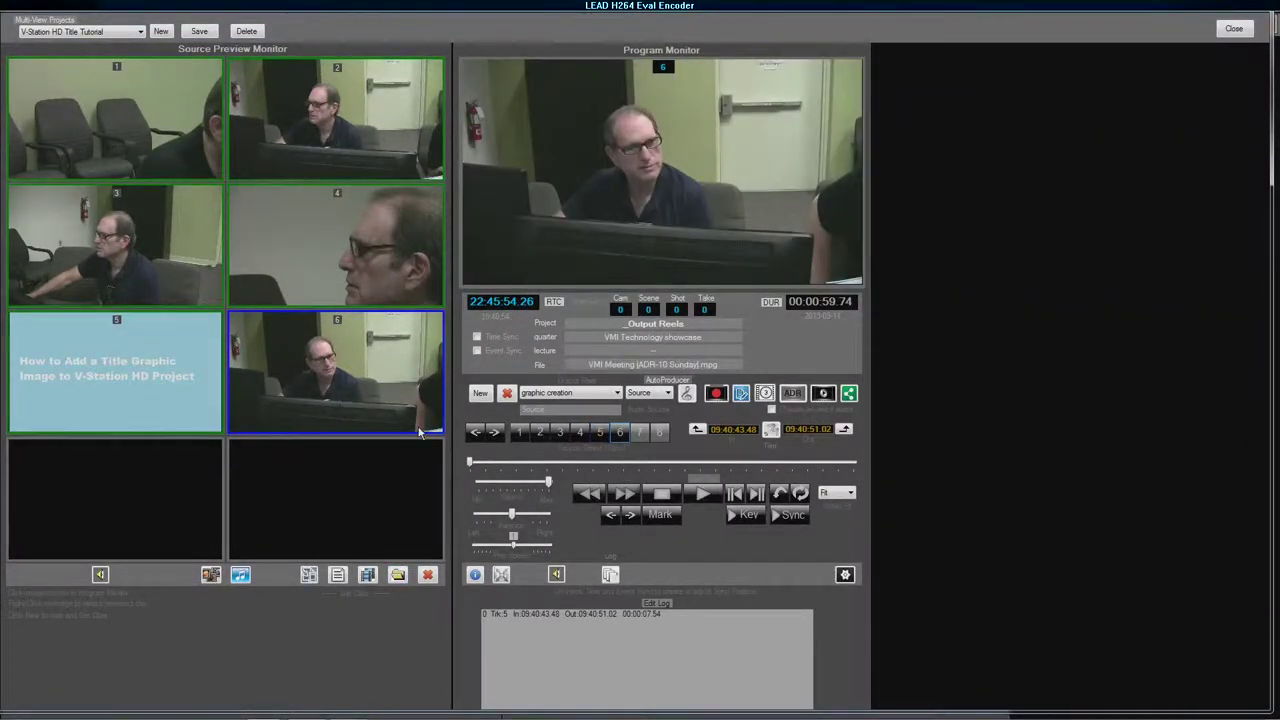
click(705, 497)
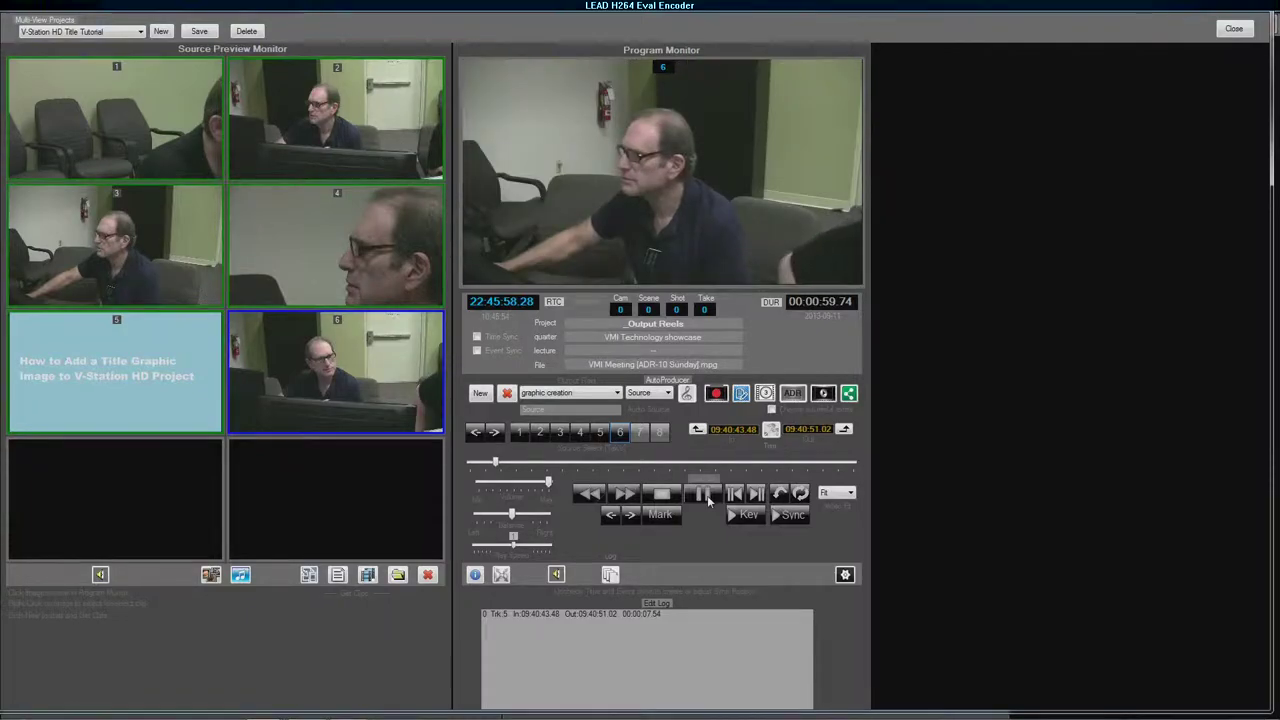
click(707, 499)
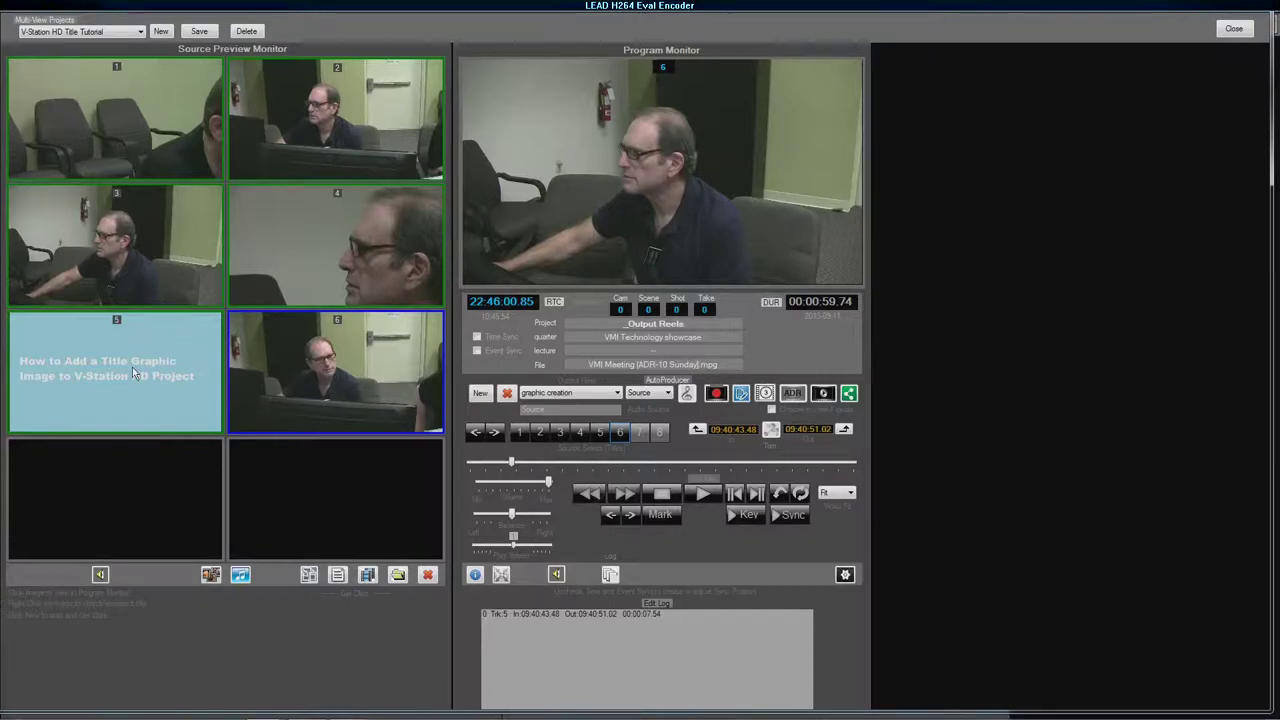
Step: Create a new output reel named "vmi meeting title" and dismiss the editing instructions
click(488, 396)
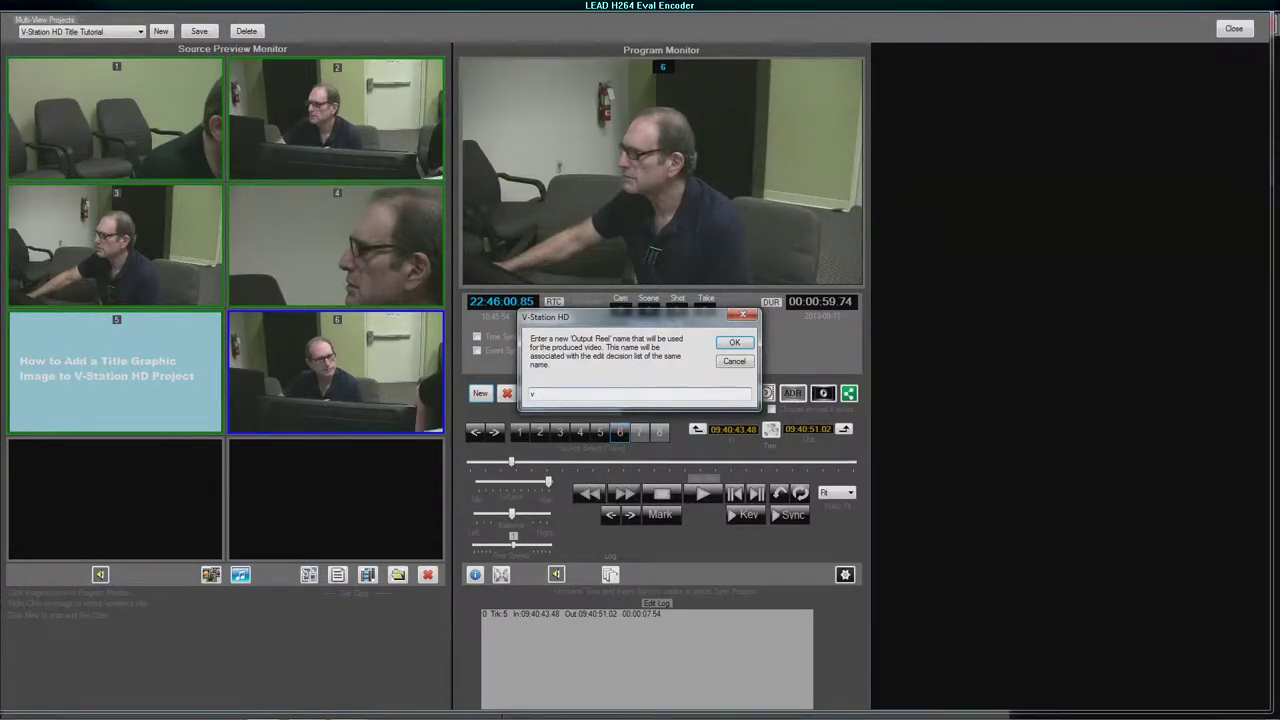
text(ipi)
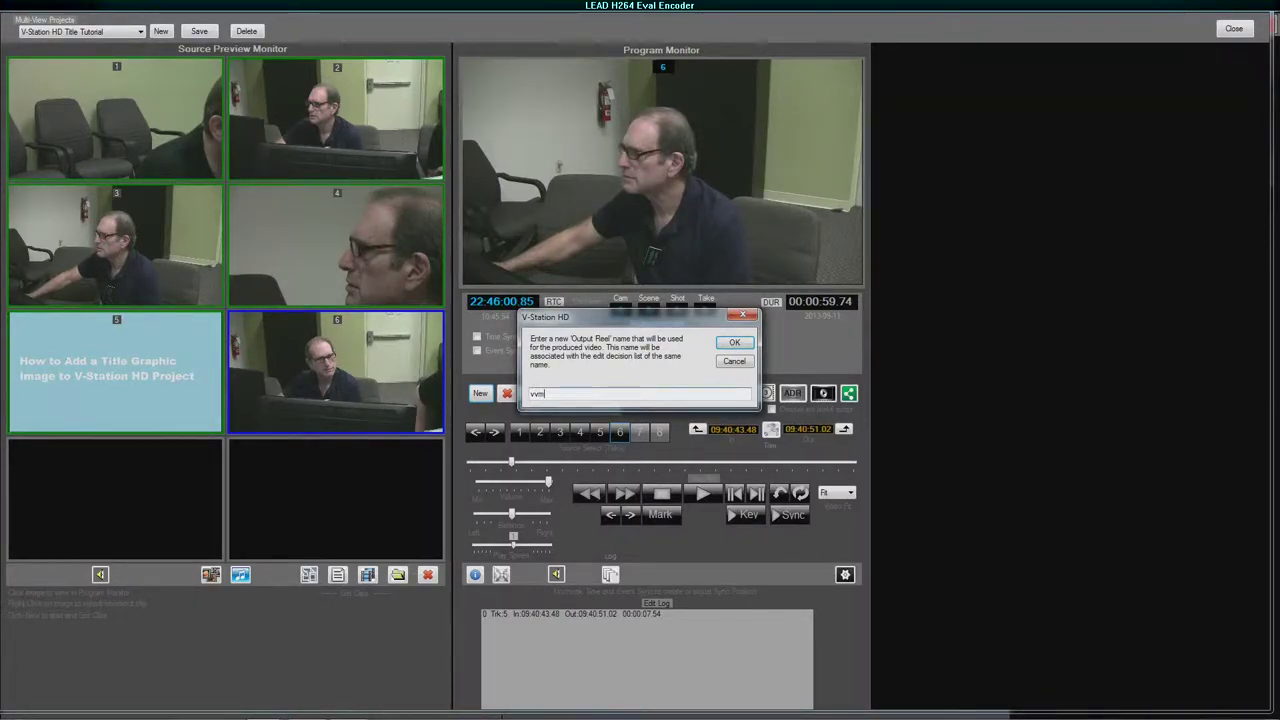
key(BackSpace)
key(BackSpace)
text(mi mee)
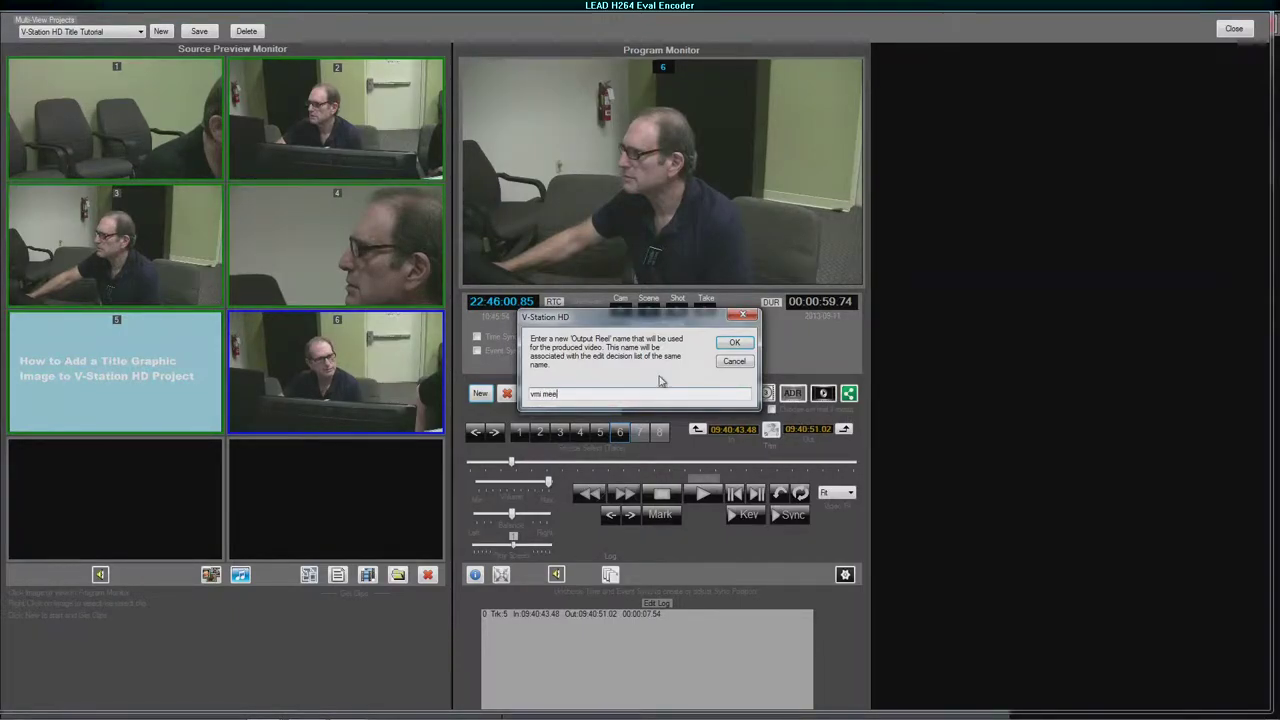
text(ting)
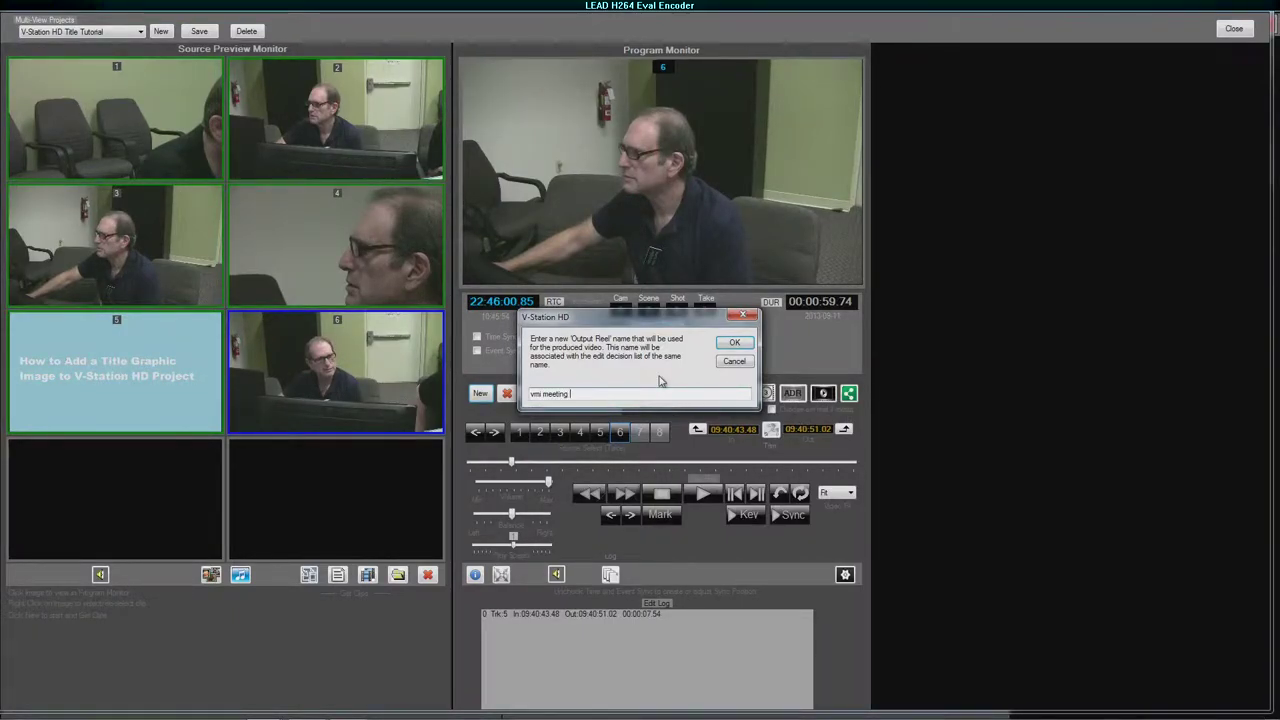
text( titl)
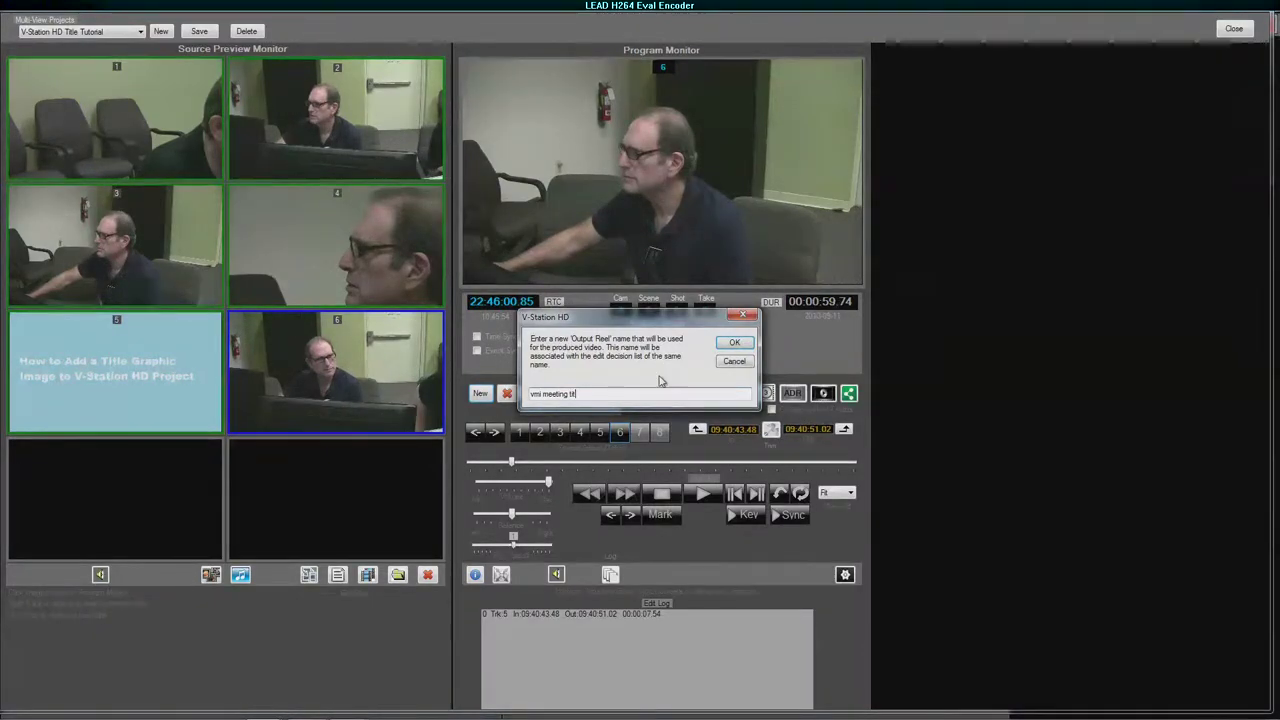
text(e)
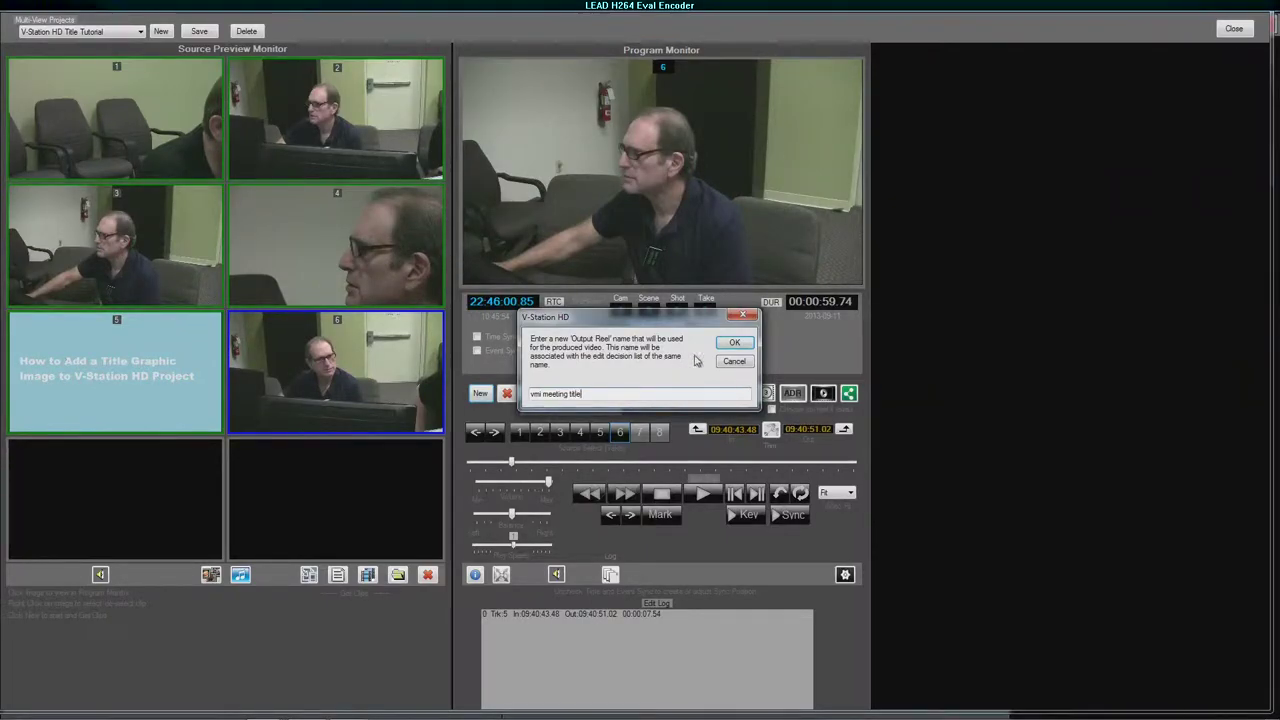
click(734, 342)
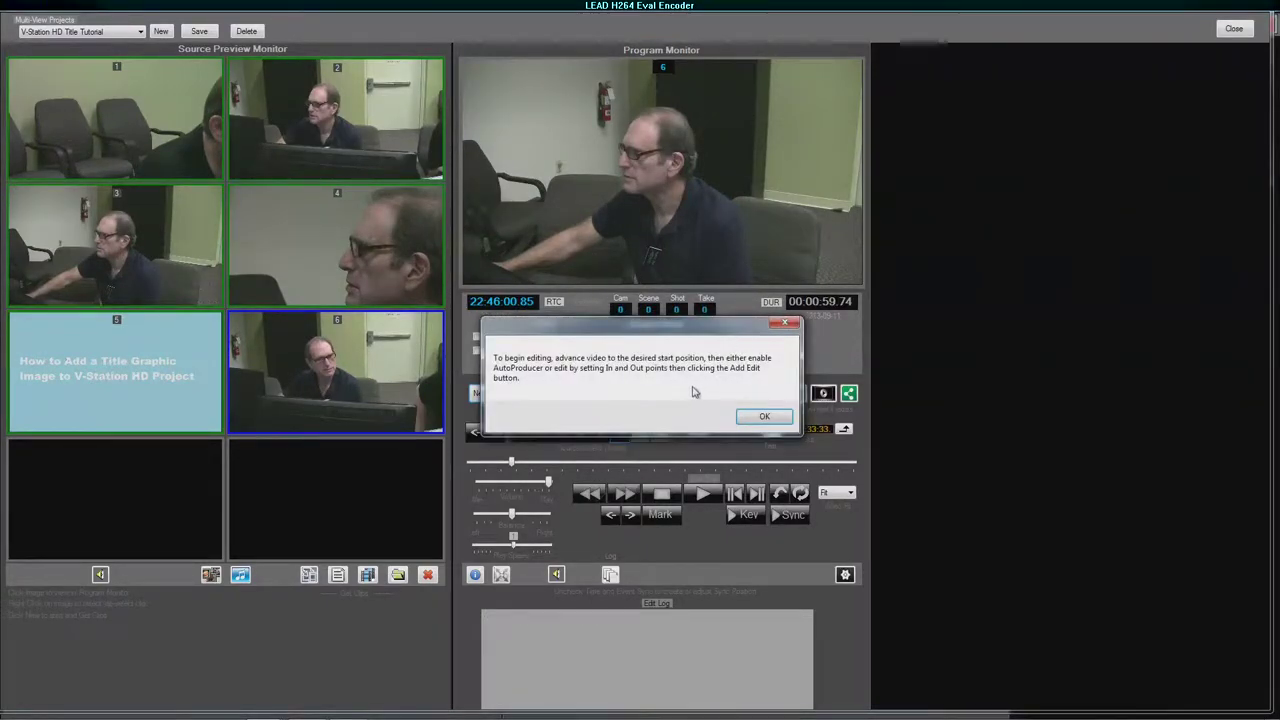
click(764, 416)
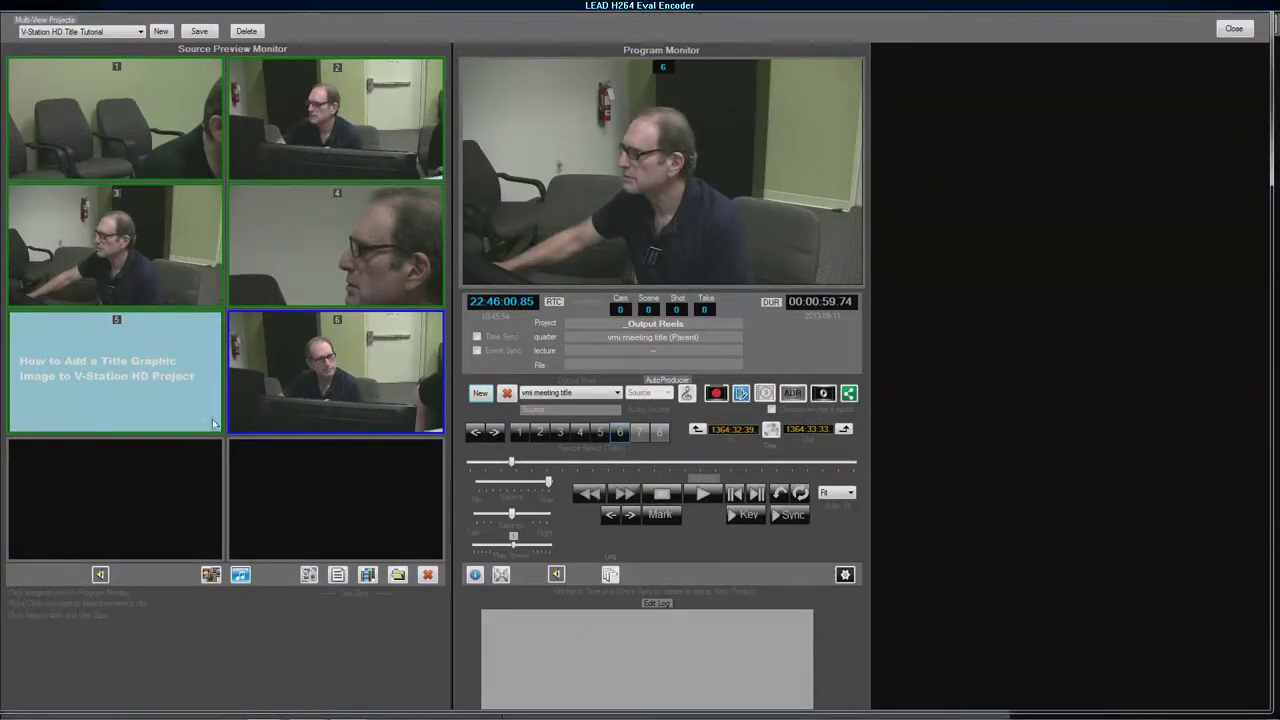
Step: Add an edit of the source 5 title graphic with its In point at 09:40:43.48 and Out point at about 09:40:47
click(148, 373)
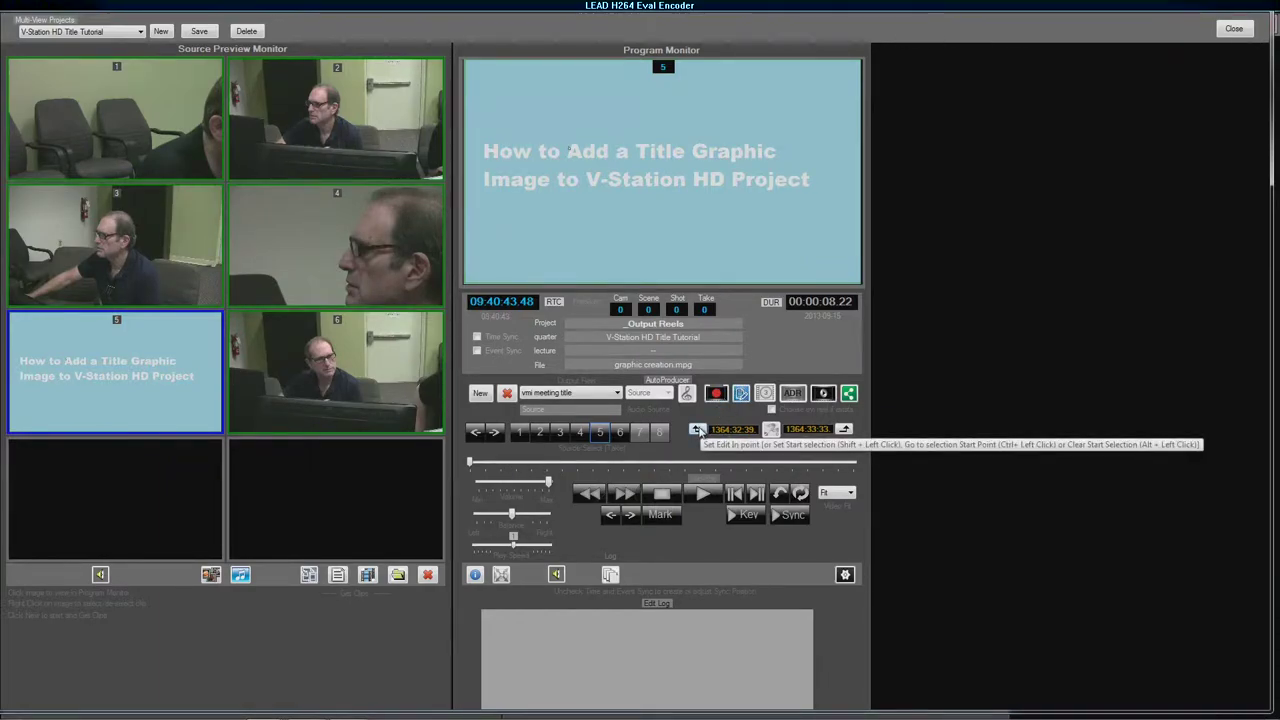
click(698, 430)
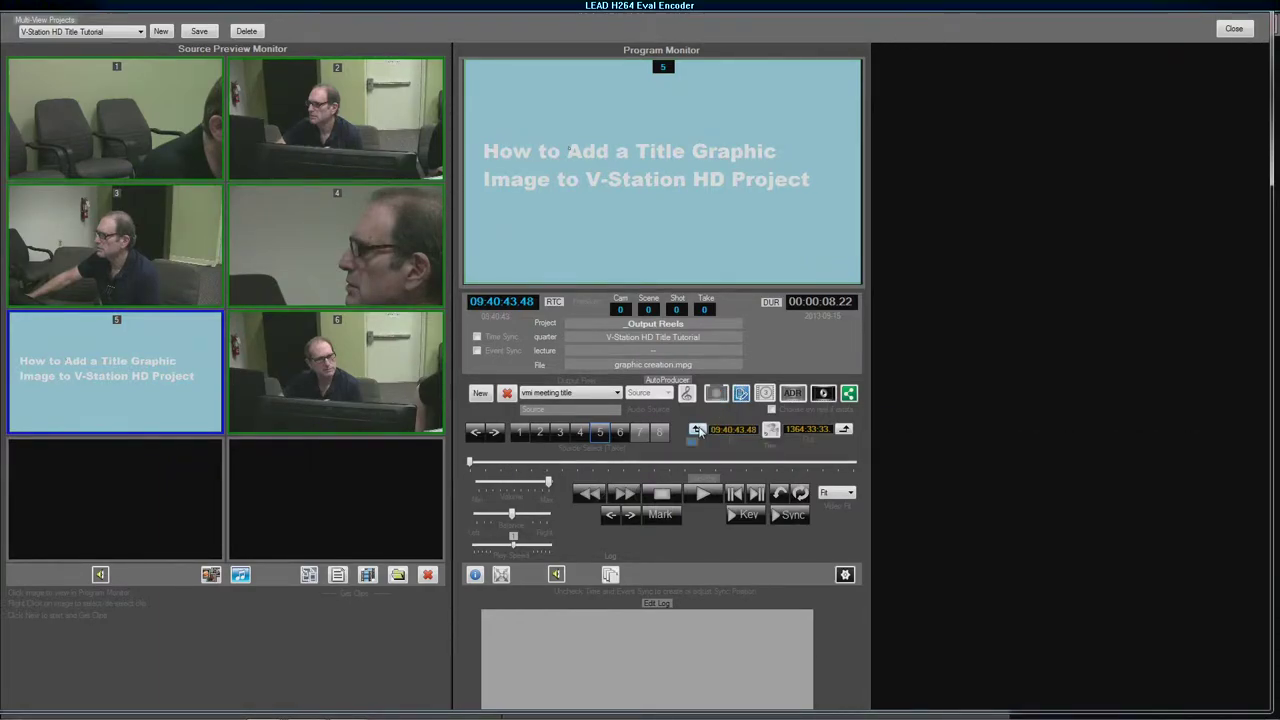
click(703, 496)
click(702, 496)
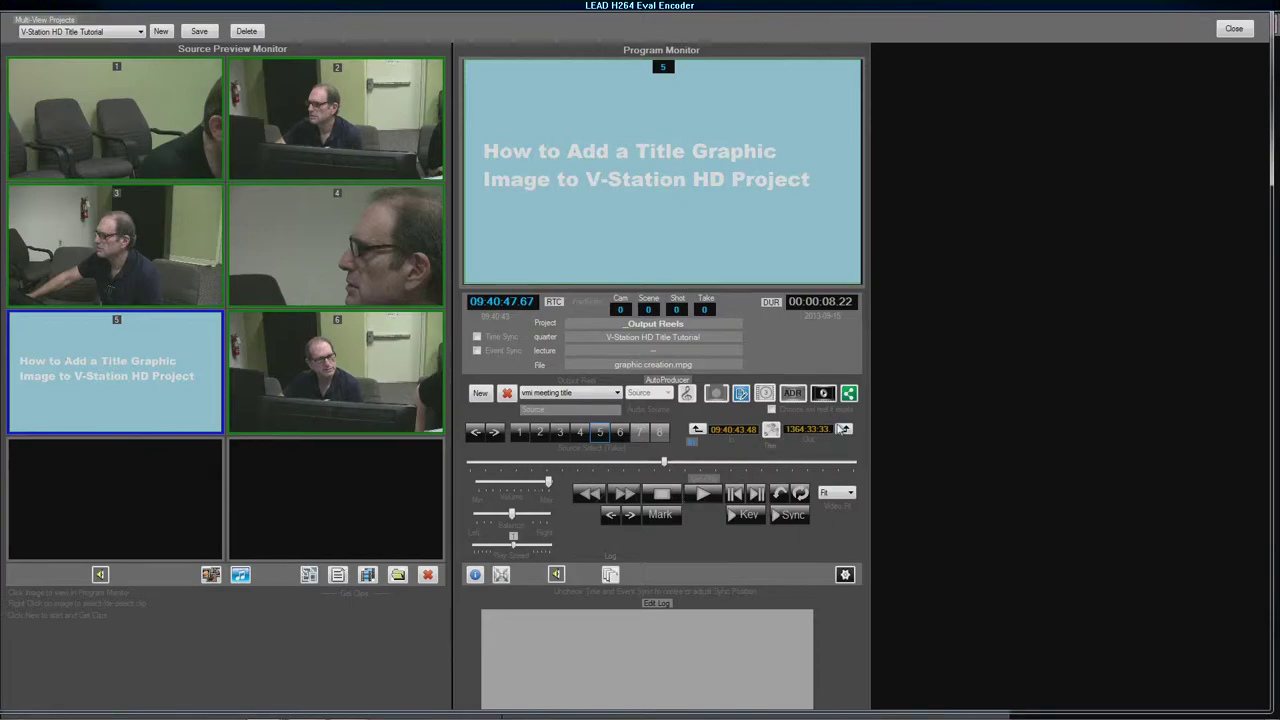
click(770, 430)
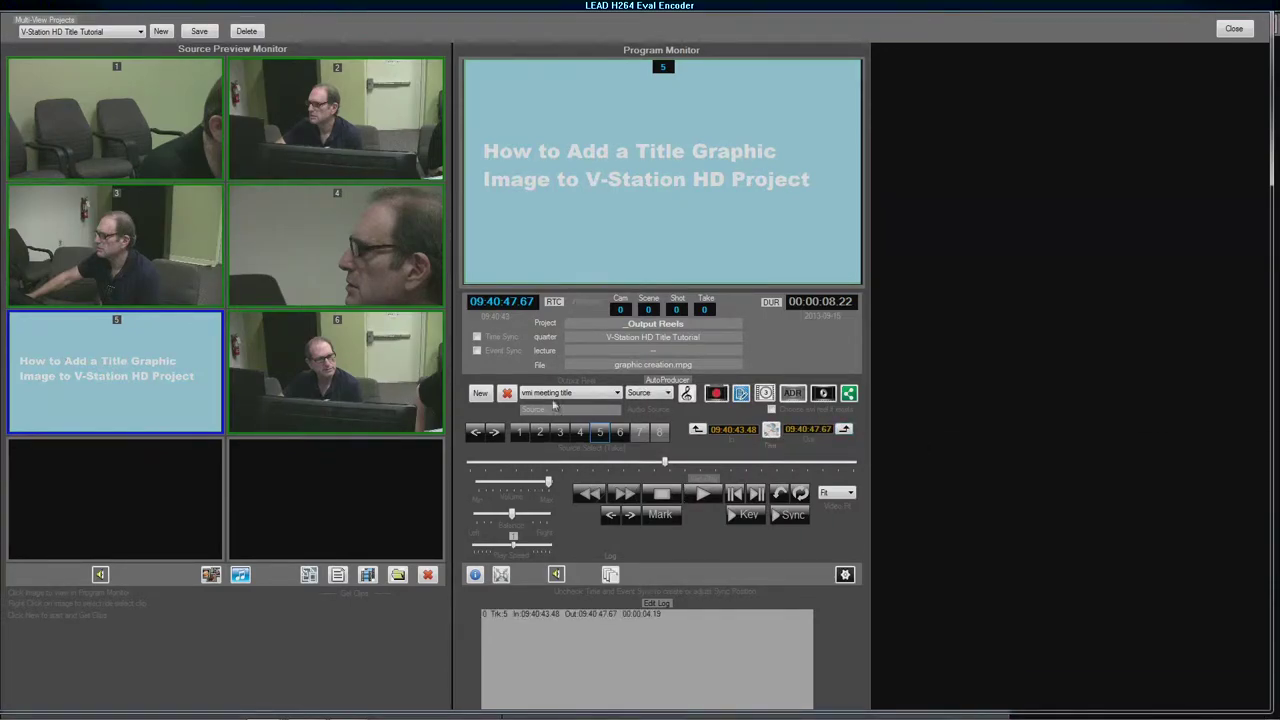
Step: Add an edit of the whole source 6 meeting clip, with In at 22:45:54.26 and Out at 22:46:54.11
click(306, 368)
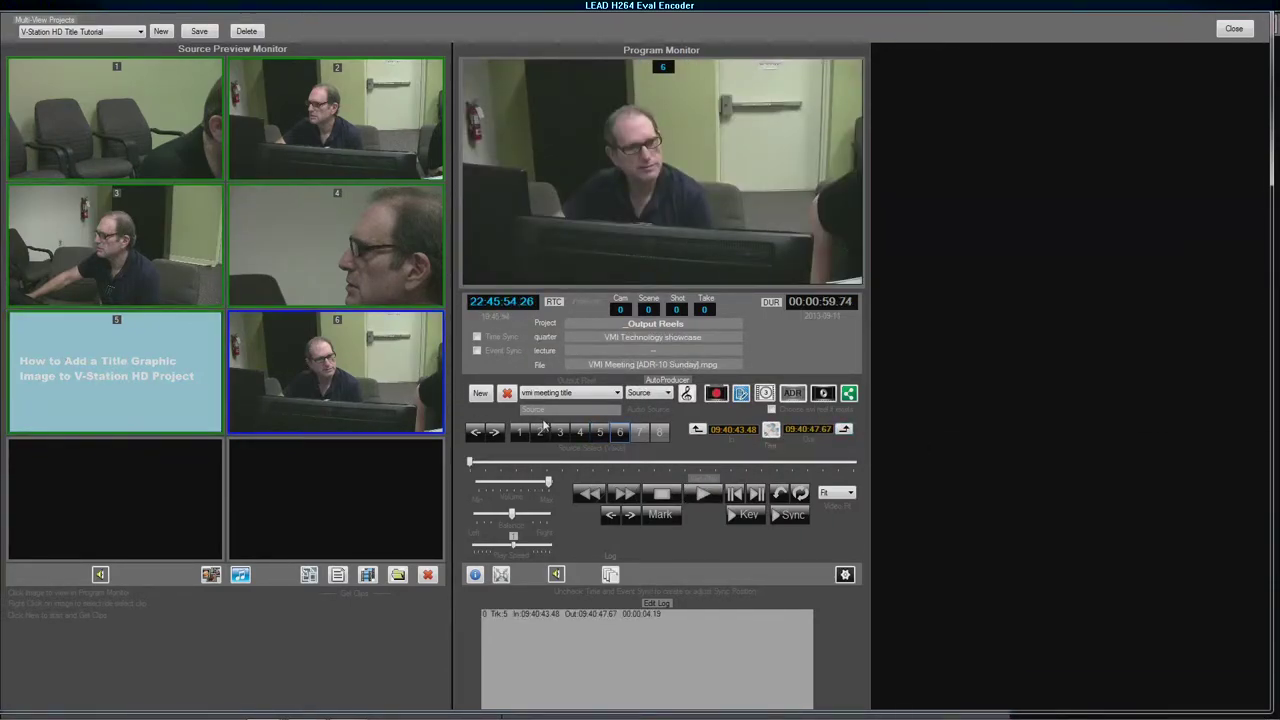
click(698, 430)
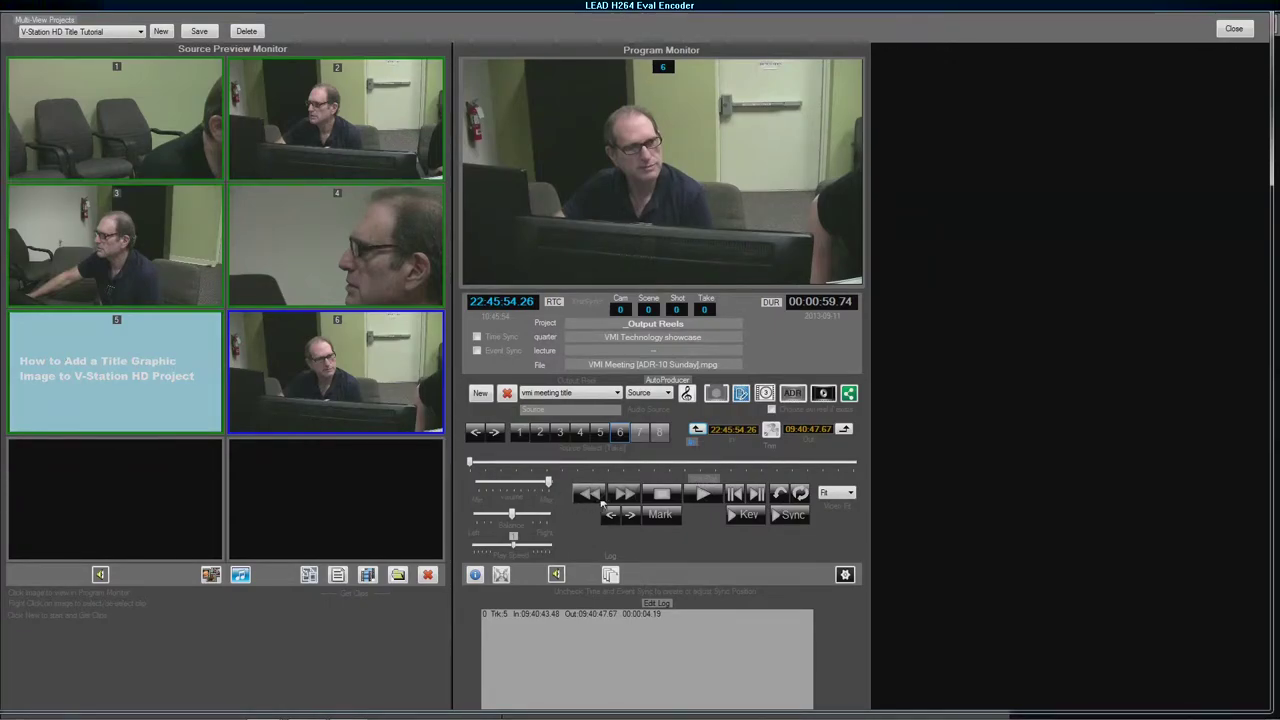
click(614, 496)
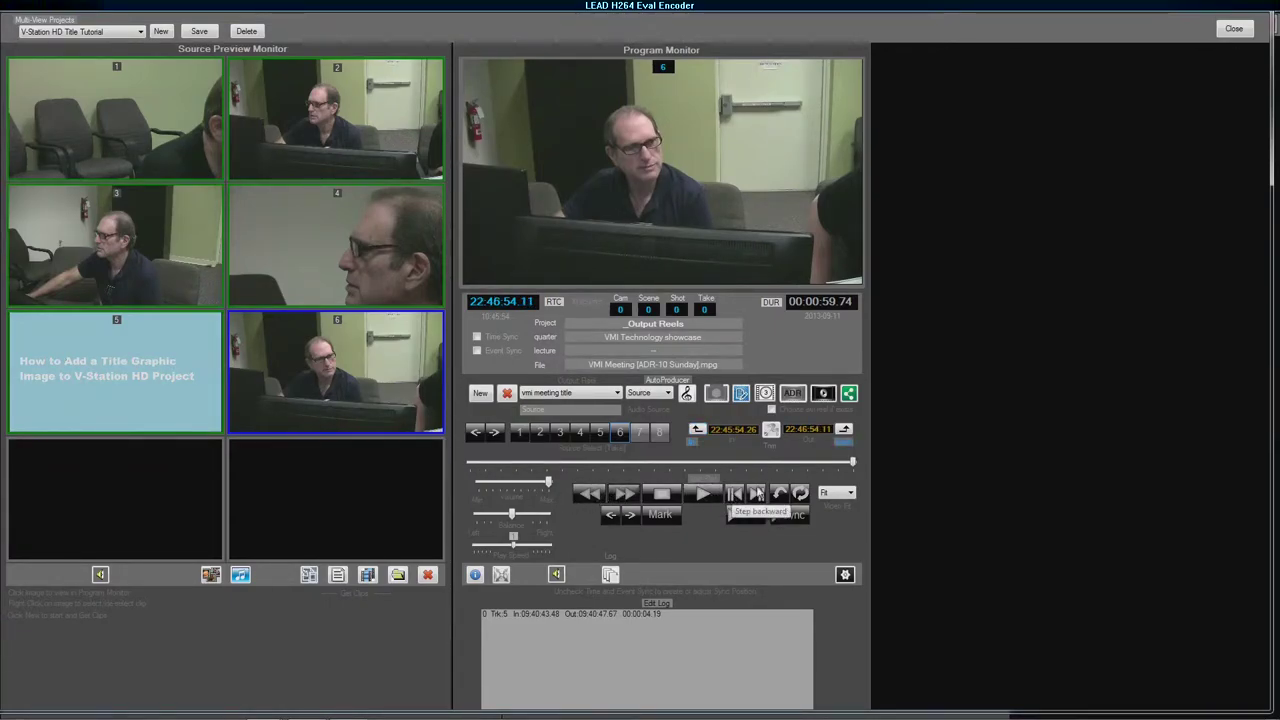
click(772, 432)
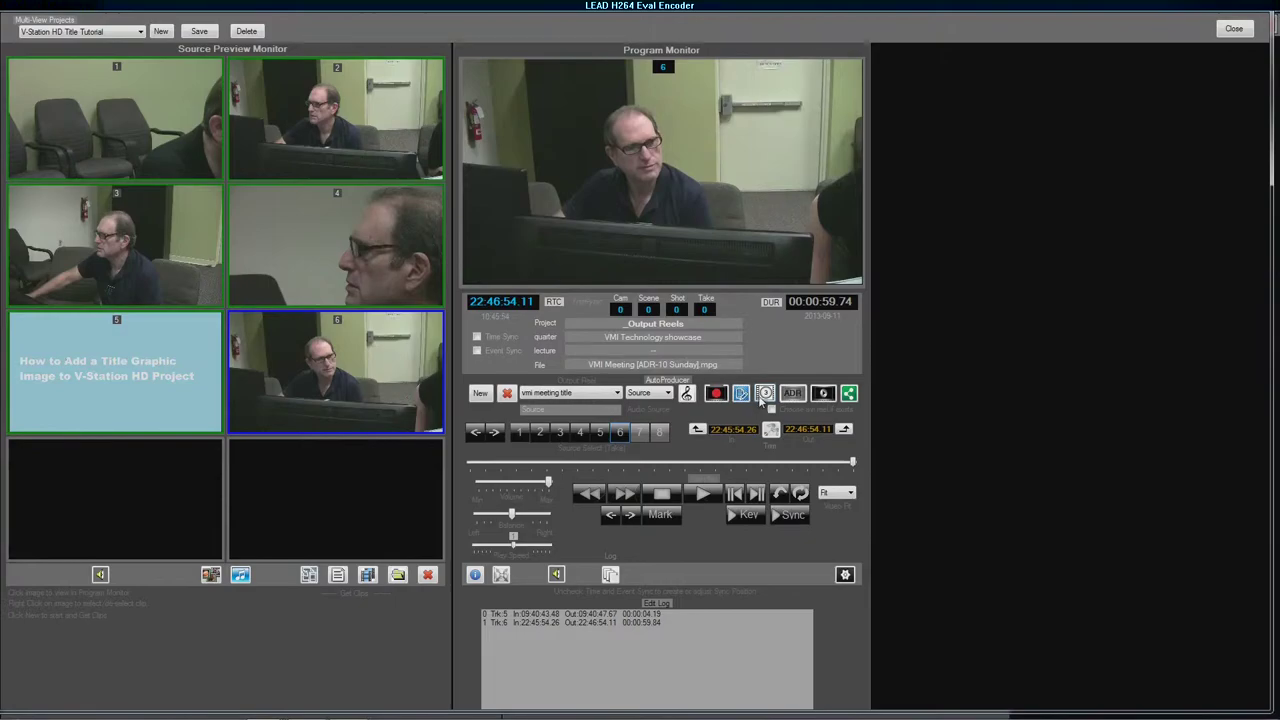
Step: Review the title and meeting edits in the reel's edit list and accept the list
click(763, 392)
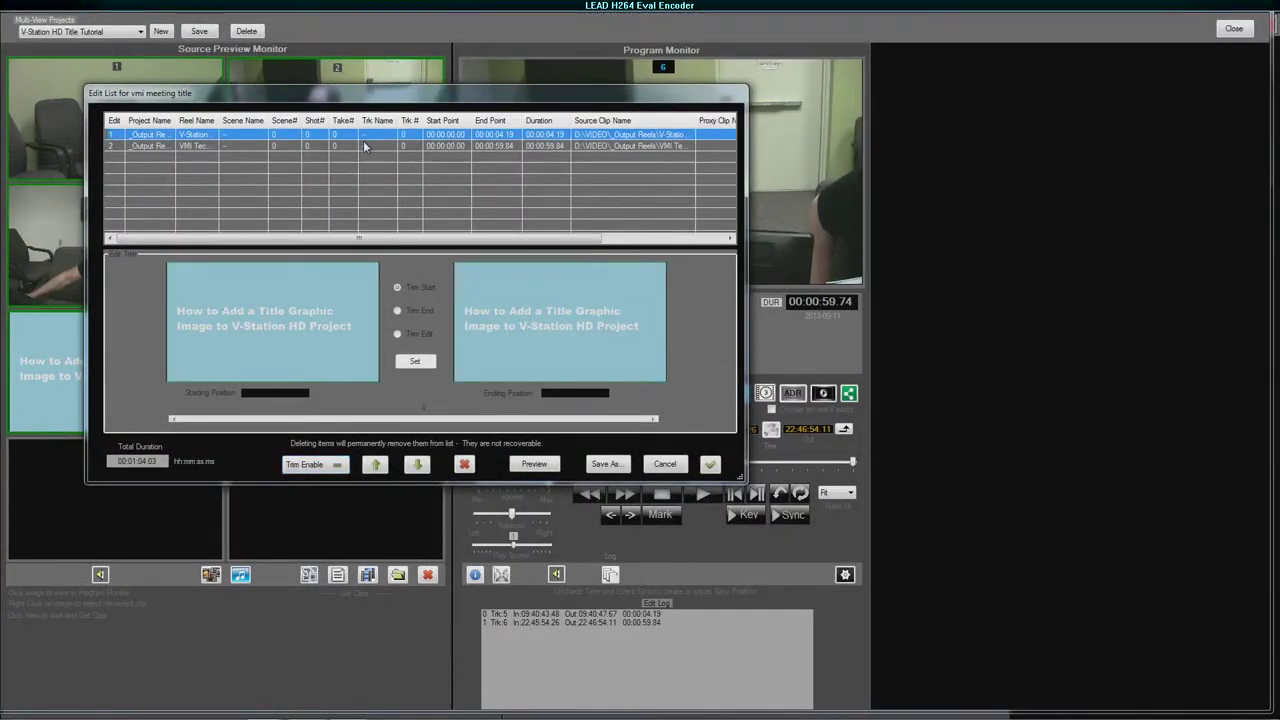
click(365, 146)
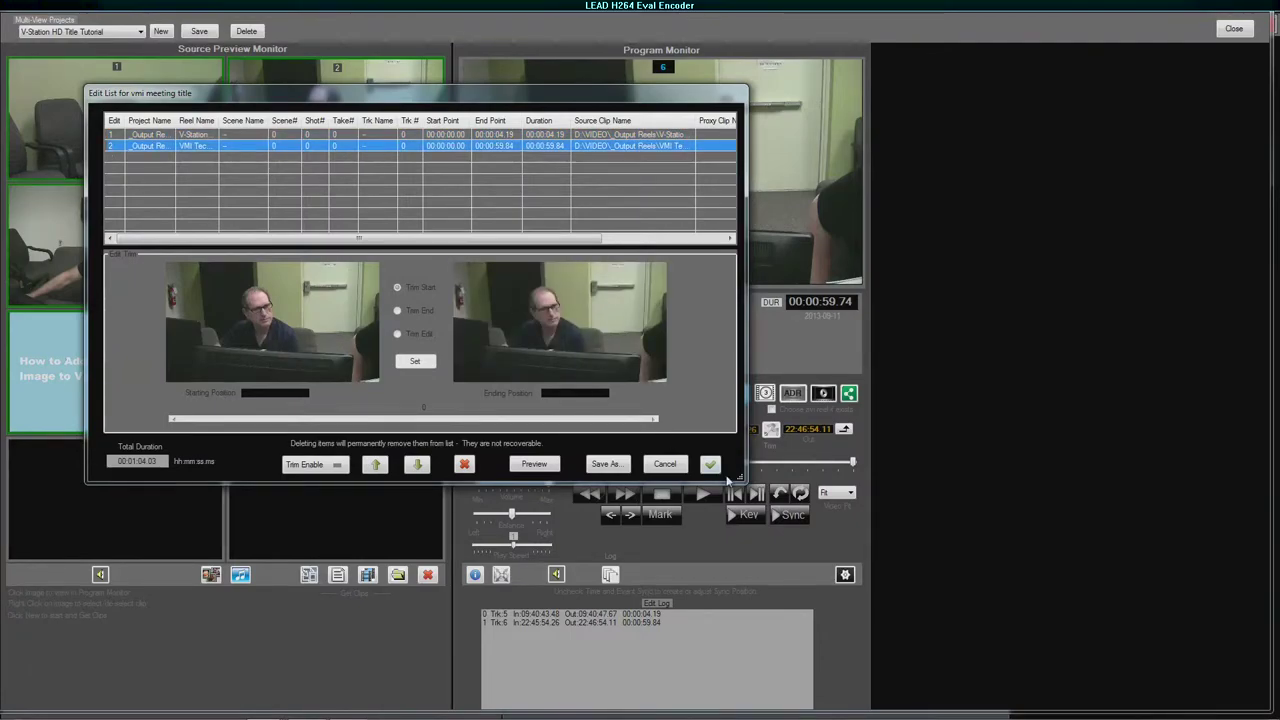
click(710, 464)
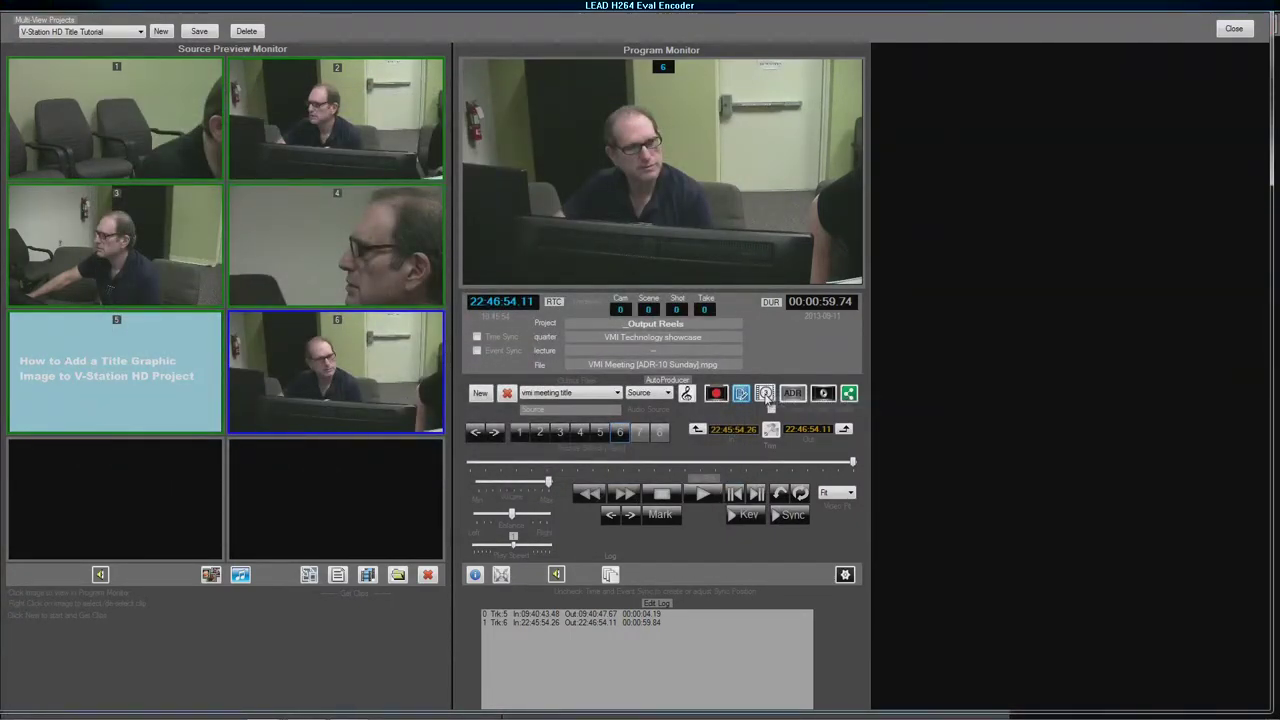
Step: Produce the vmi meeting title reel, accepting uncompressed audio, and pause its replay at about 00:00:11
click(766, 393)
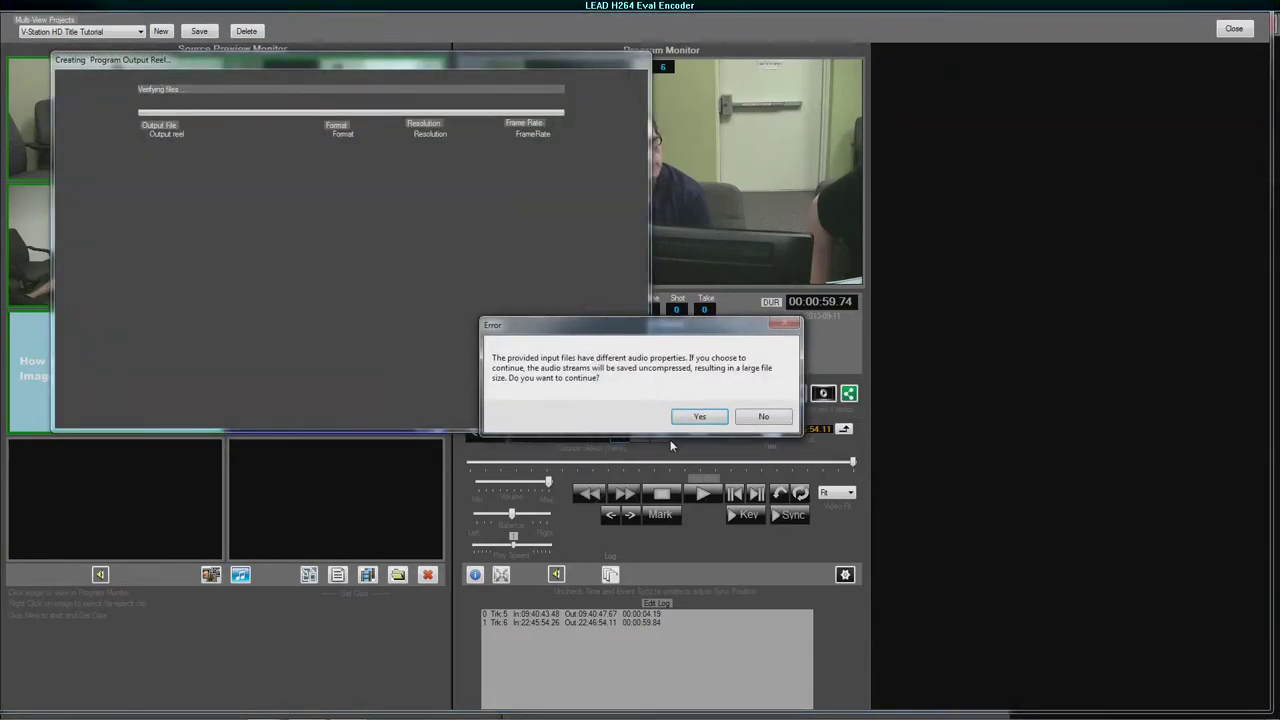
click(698, 416)
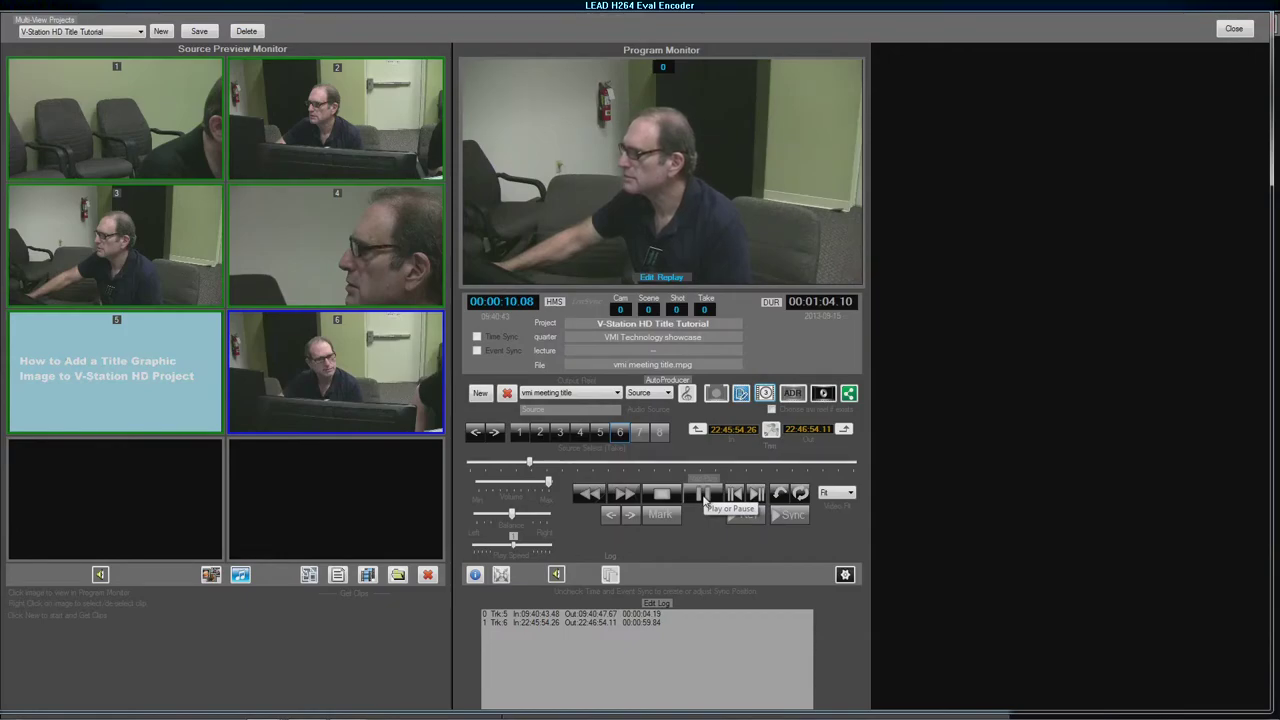
click(704, 494)
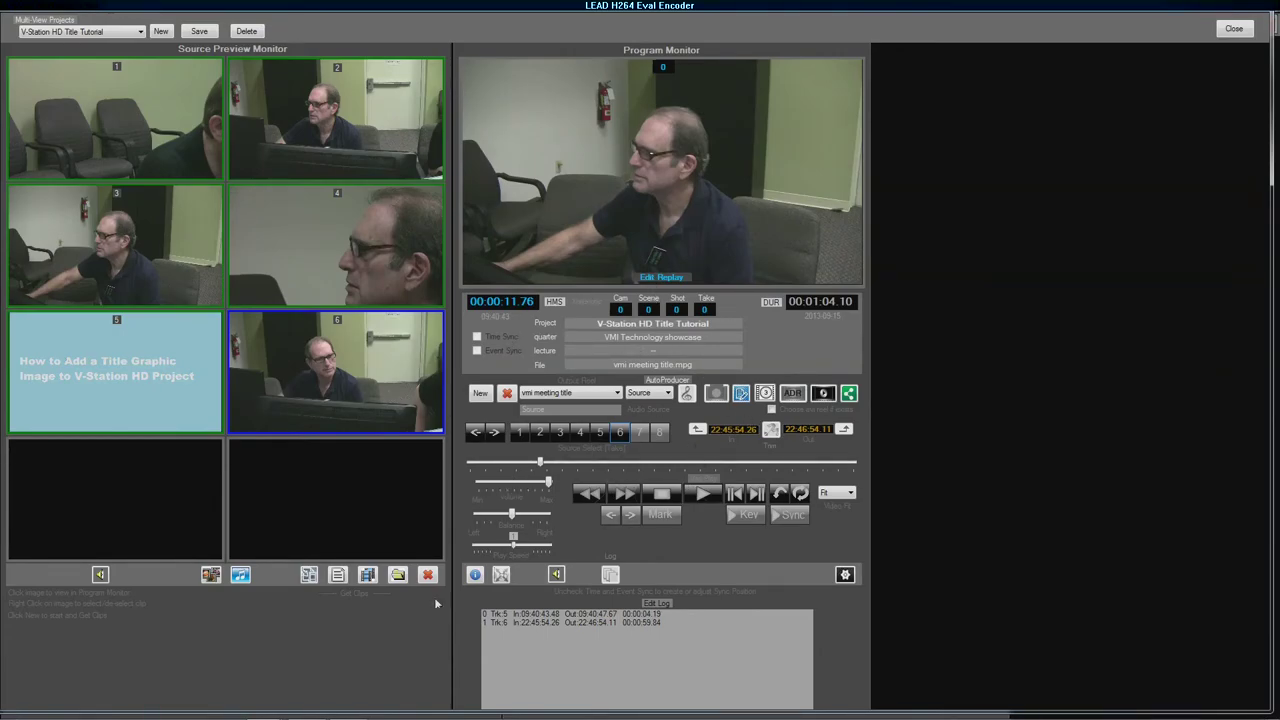
mouse_move(436, 718)
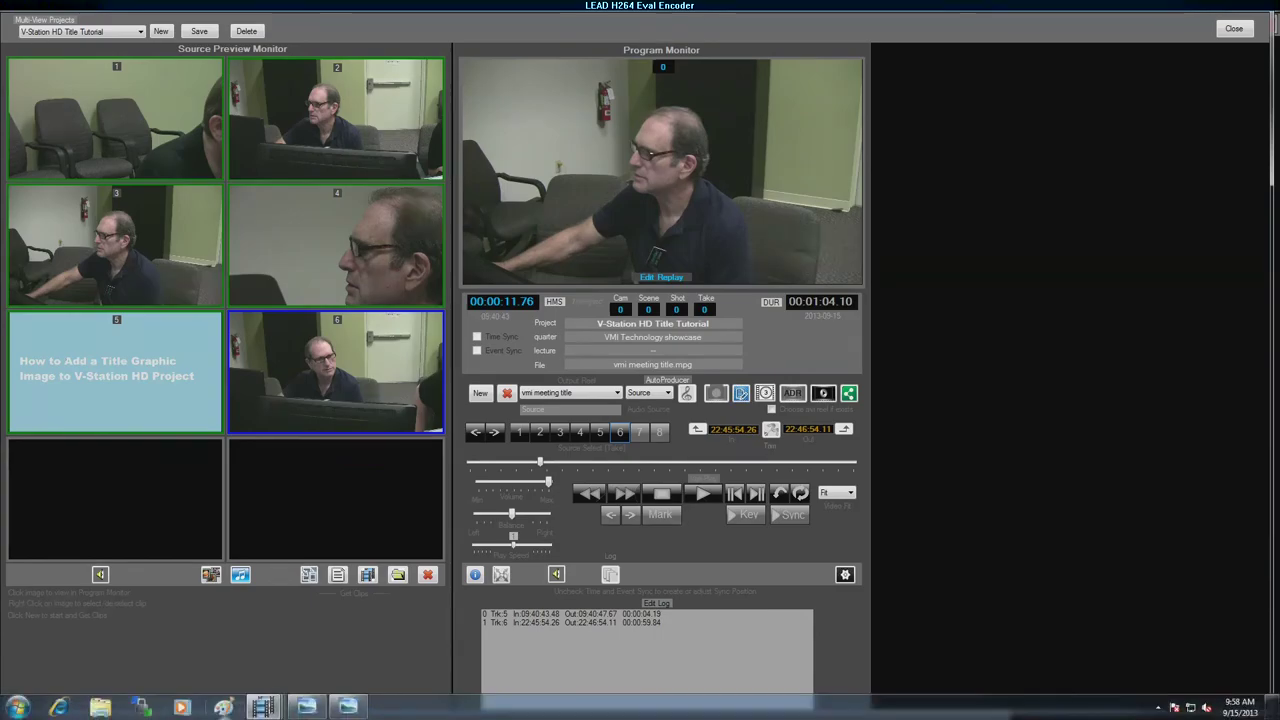